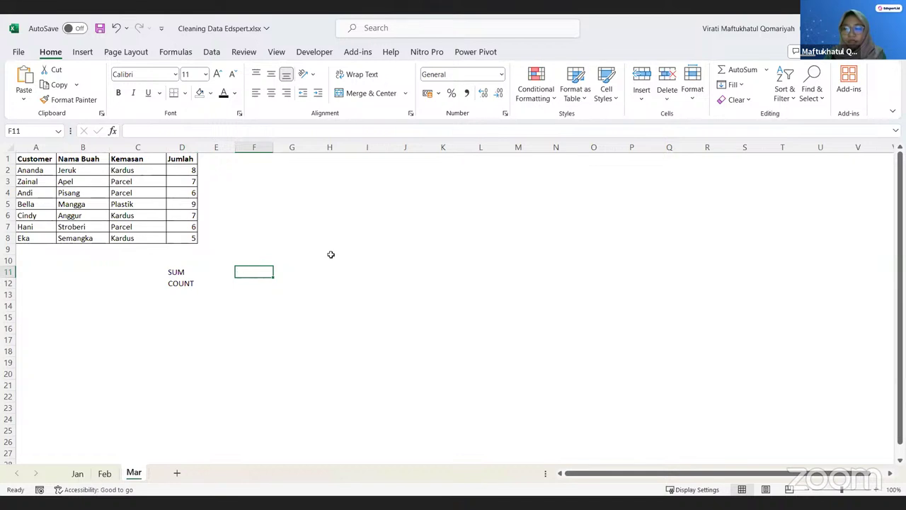
click(220, 270)
click(174, 272)
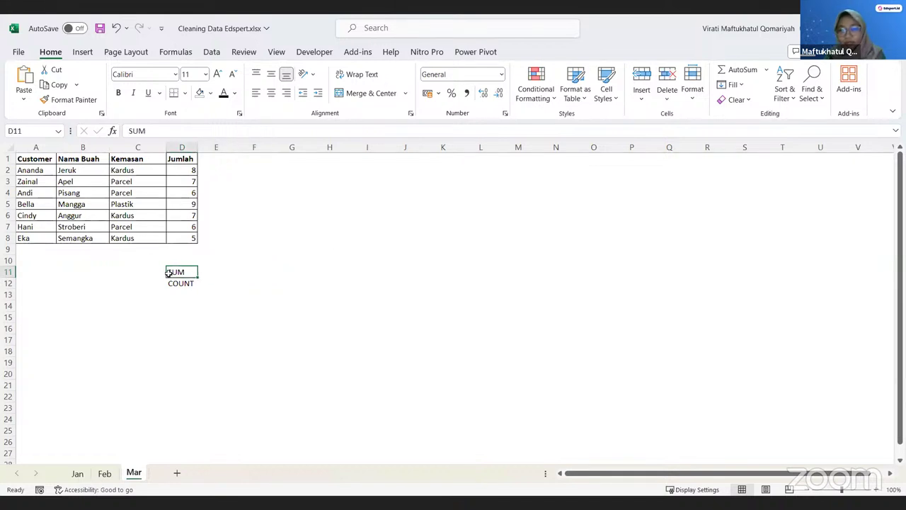
click(243, 270)
click(222, 271)
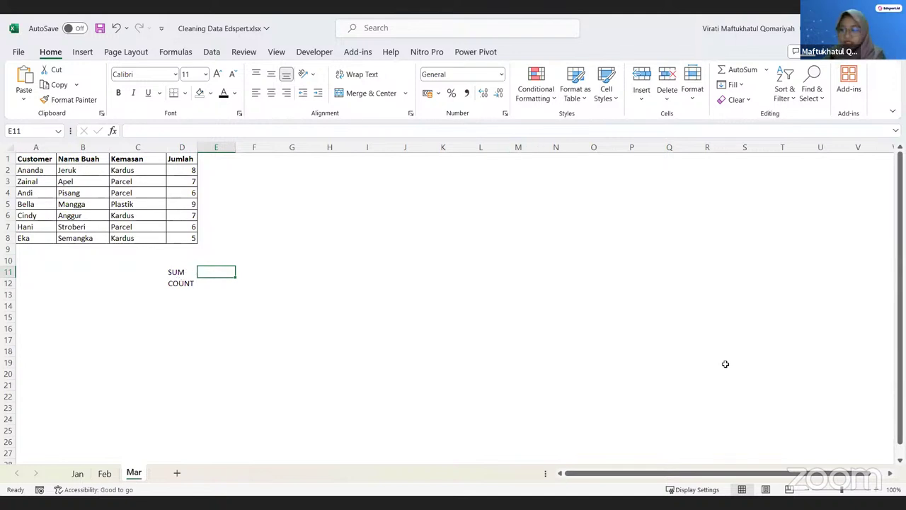
Enlarge the Mar worksheet view to 140%
click(876, 490)
click(877, 490)
click(876, 490)
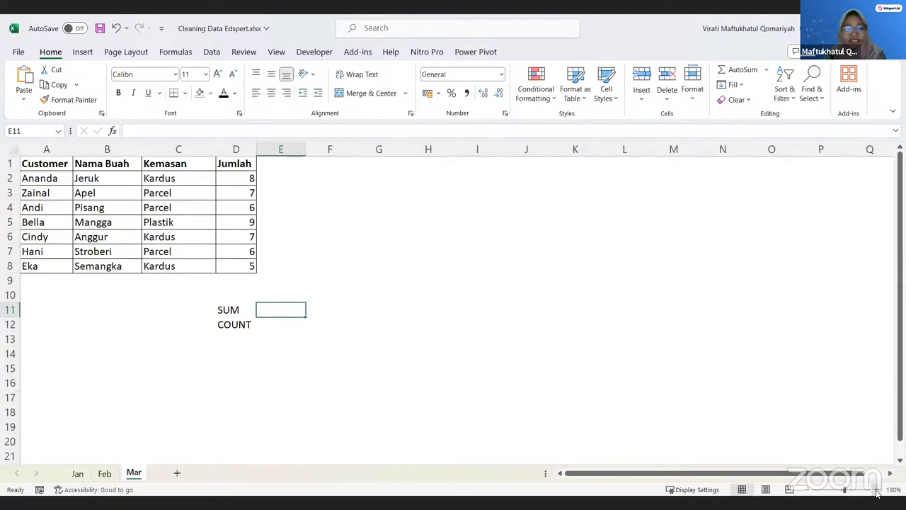
click(877, 490)
click(447, 355)
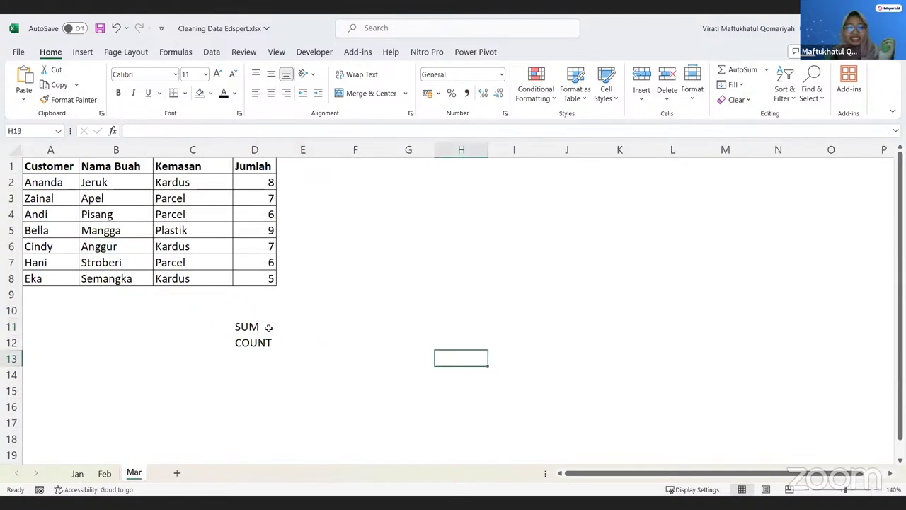
click(269, 326)
click(319, 327)
click(322, 342)
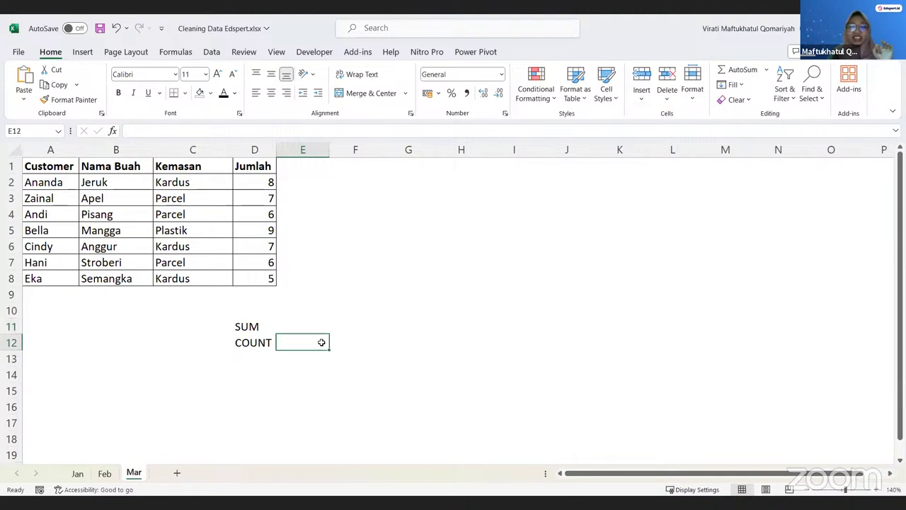
click(304, 320)
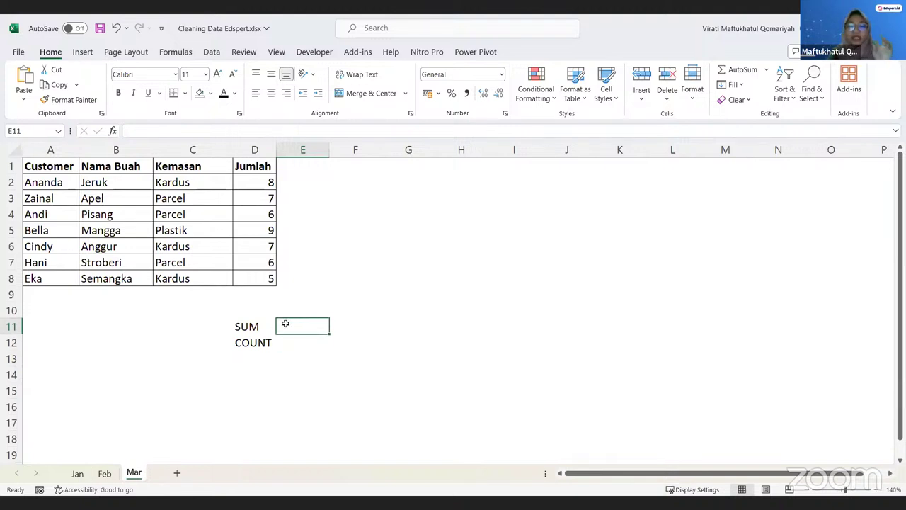
click(254, 338)
click(319, 325)
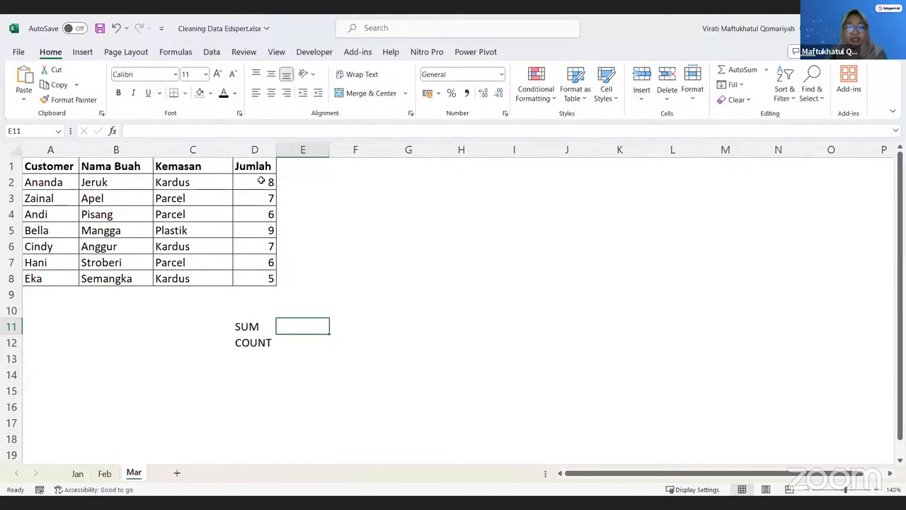
key(F2)
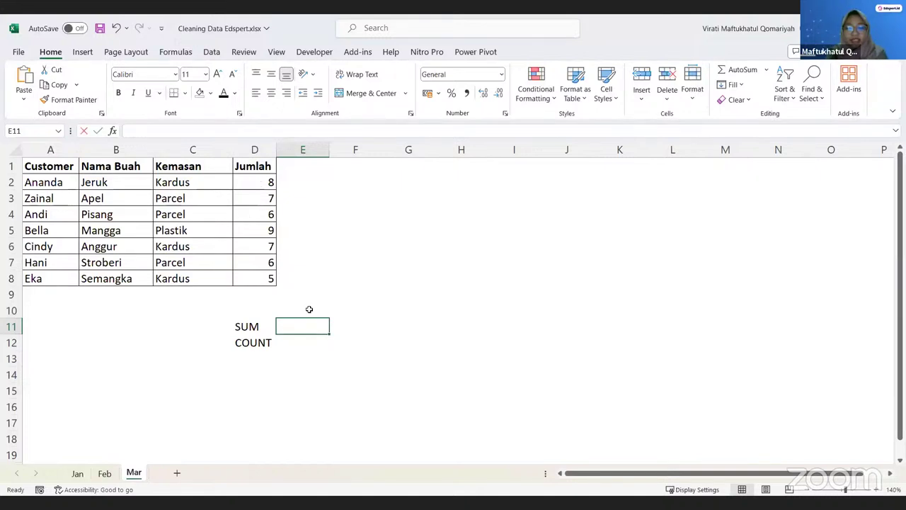
text(=SUM()
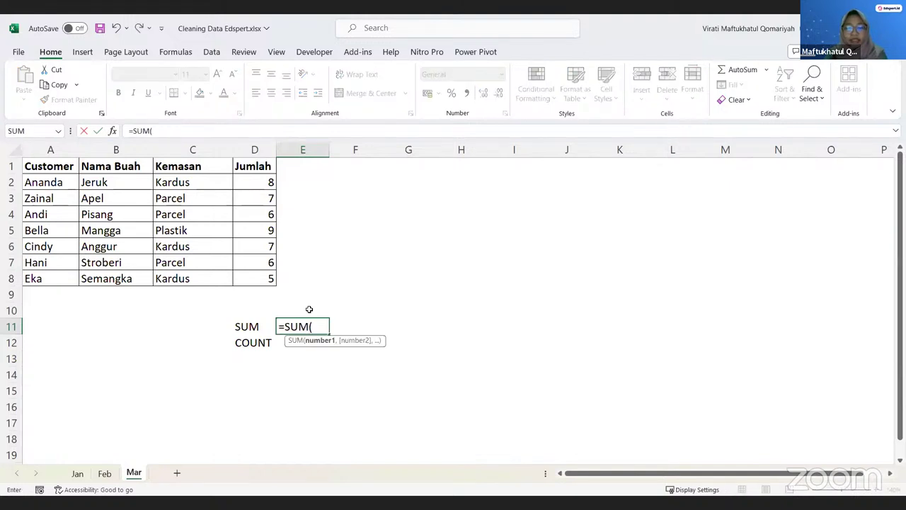
key(BackSpace)
key(BackSpace)
key(BackSpace)
key(BackSpace)
key(BackSpace)
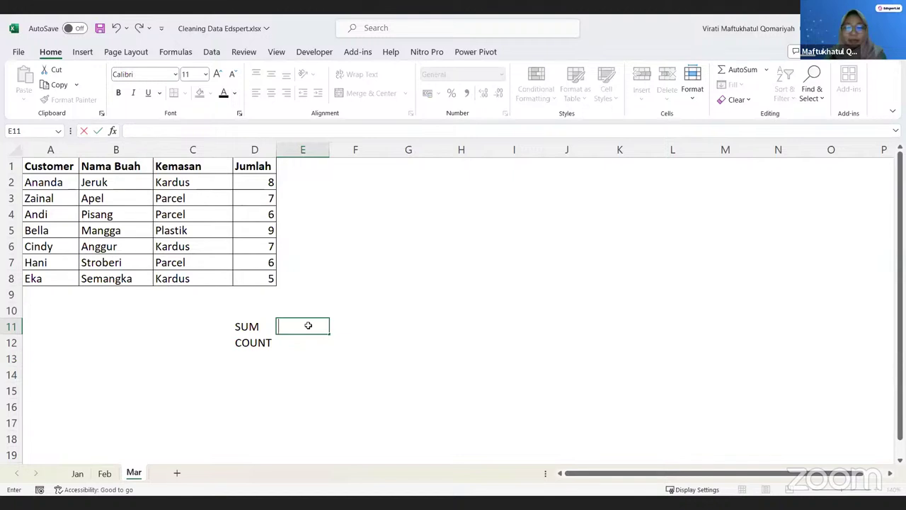
Total the Jumlah values in cell E11 beside the SUM label with the formula =SUM(D2:D8)
text(=SUM)
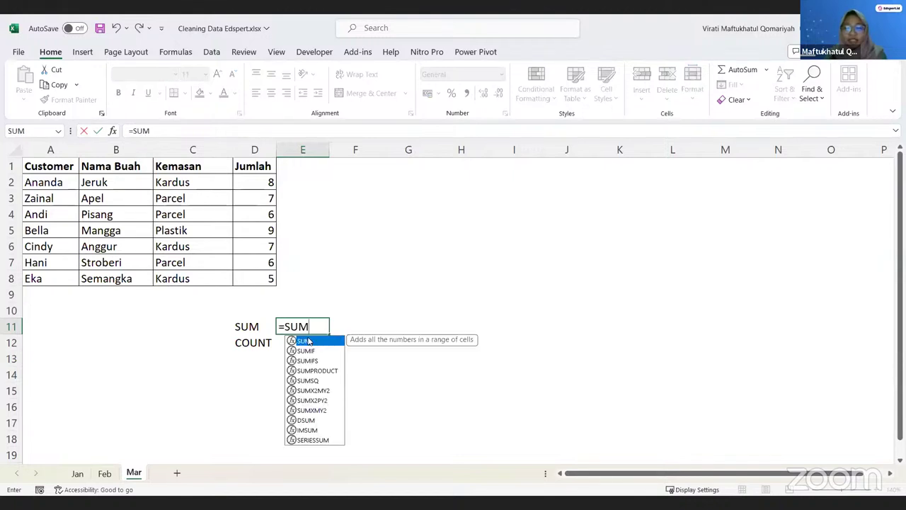
text(()
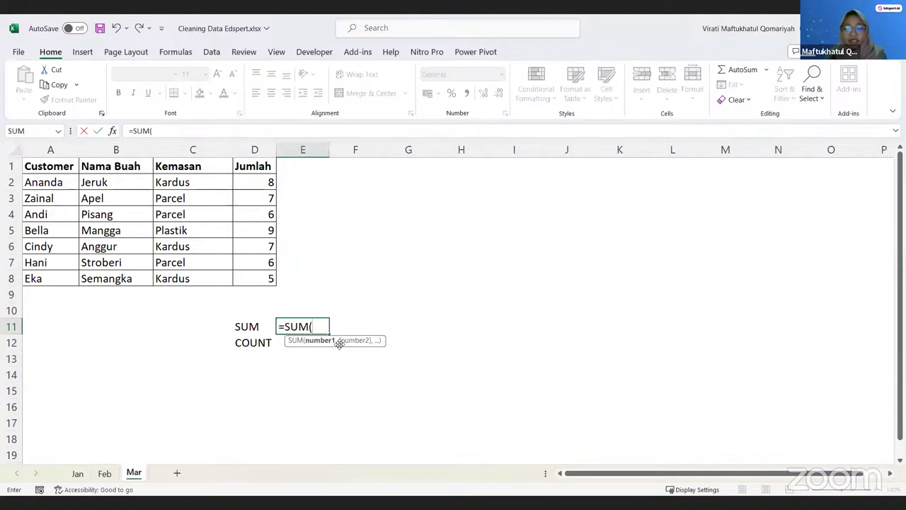
key(BackSpace)
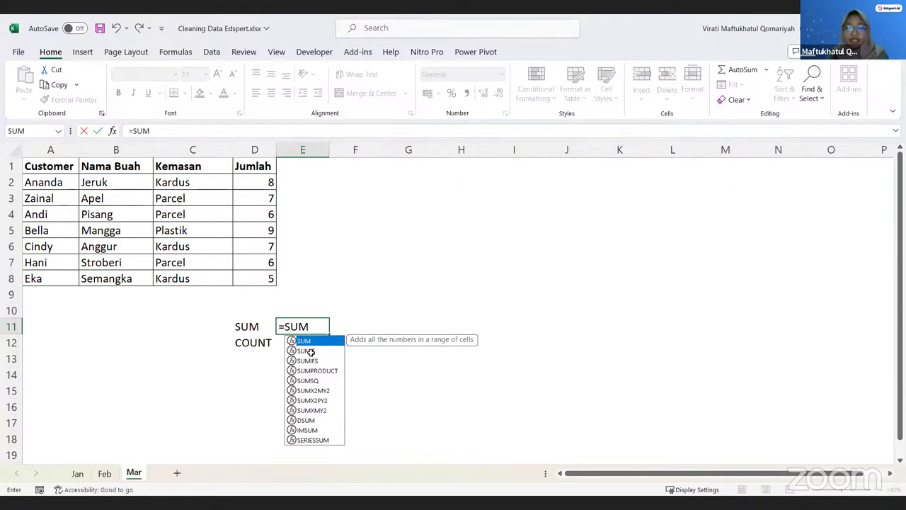
text(()
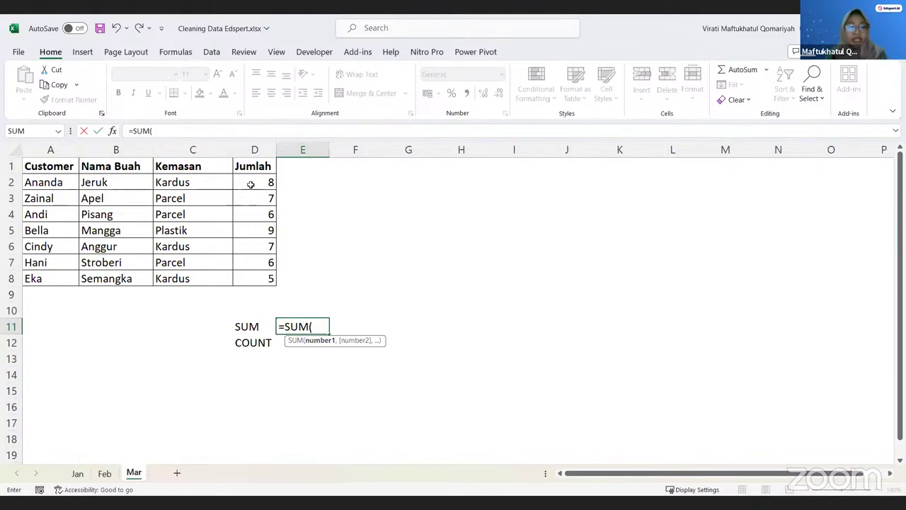
drag(251, 184, 252, 278)
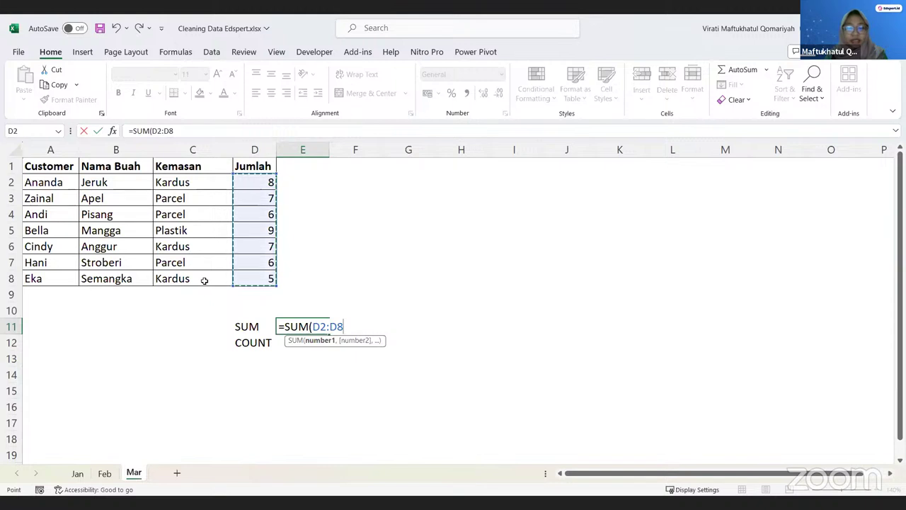
key(Return)
click(323, 326)
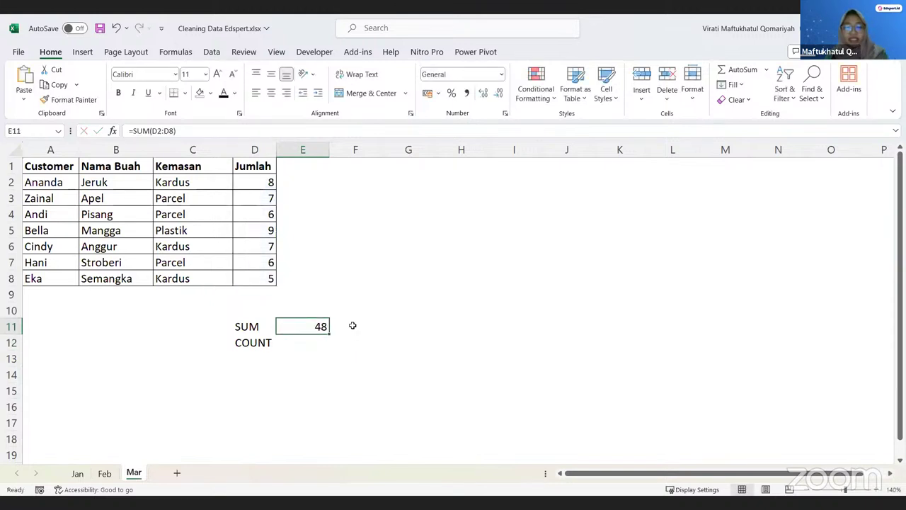
Count the Jumlah entries in cell E12 beside the COUNT label with the formula =COUNT(D2:D8)
click(302, 345)
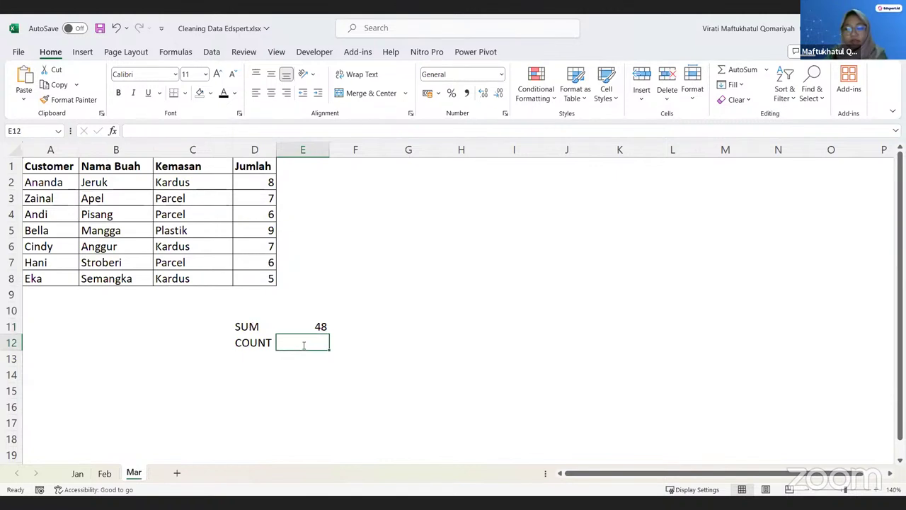
text(=)
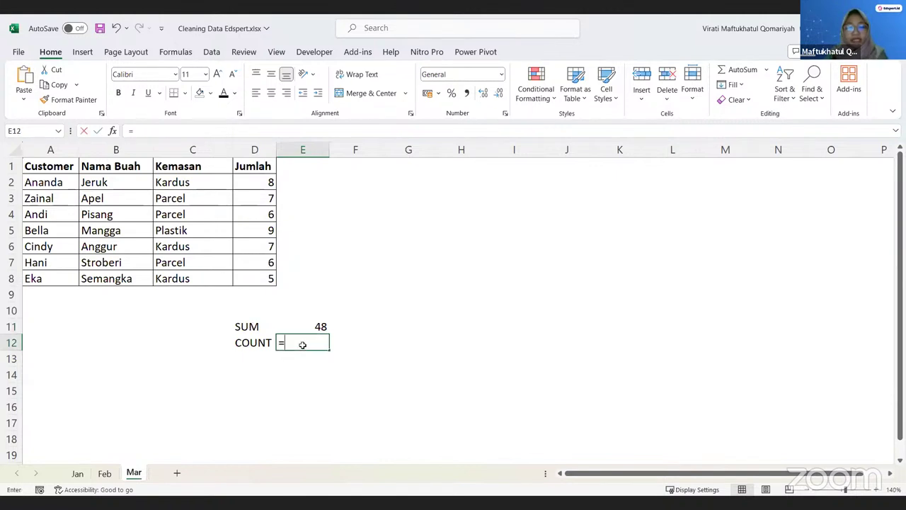
text(COUNT()
click(242, 185)
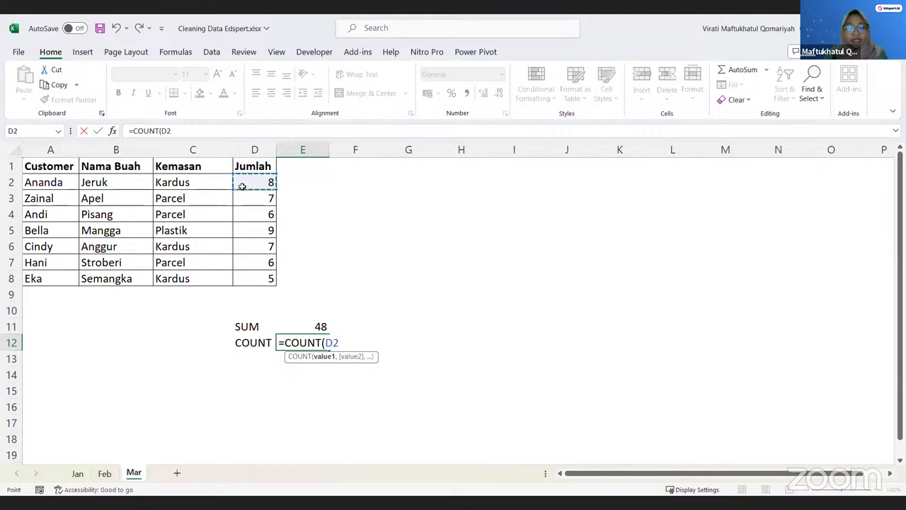
shift+click(247, 279)
key(Return)
click(308, 345)
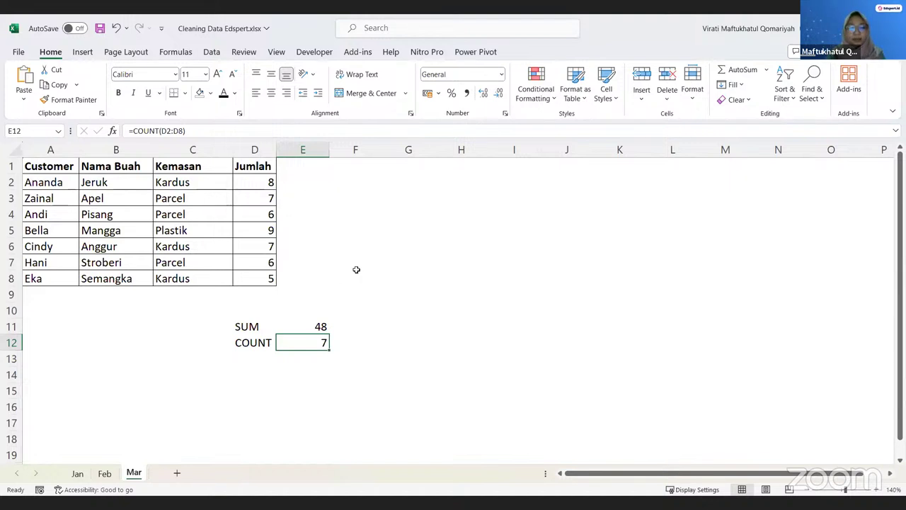
Compare the SUM and COUNT results in E11:E12 with the source values in the Jumlah column
drag(242, 326, 313, 338)
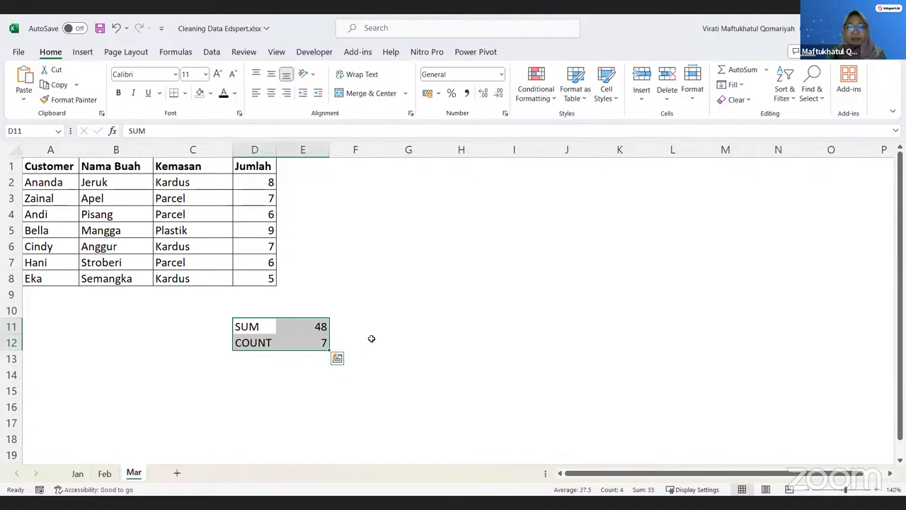
click(346, 338)
key(Up)
key(Left)
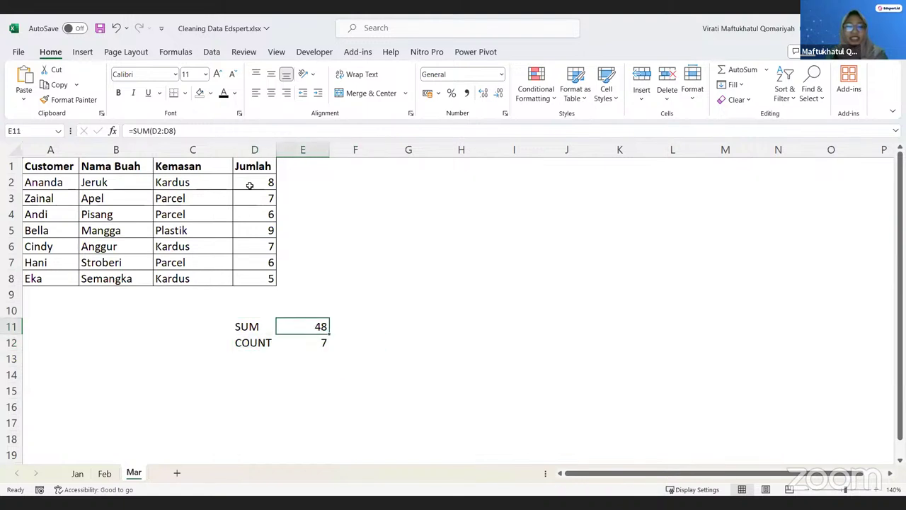
drag(251, 182, 263, 278)
click(263, 290)
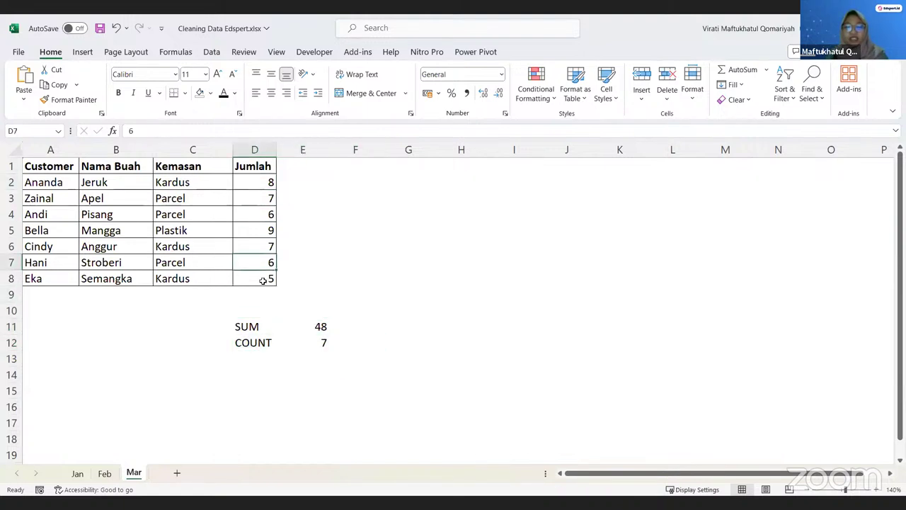
click(316, 326)
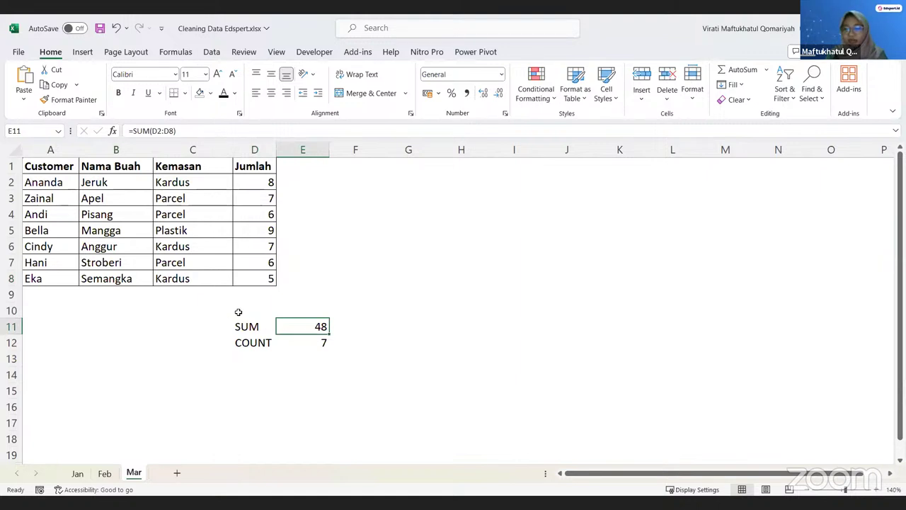
Clear the SUM and COUNT labels and formulas by emptying the range D10:E13
drag(239, 309, 312, 357)
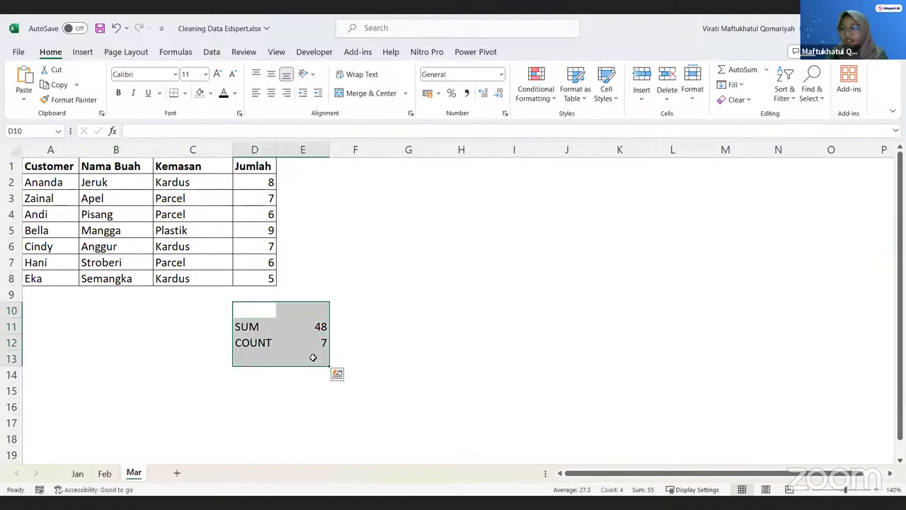
key(Delete)
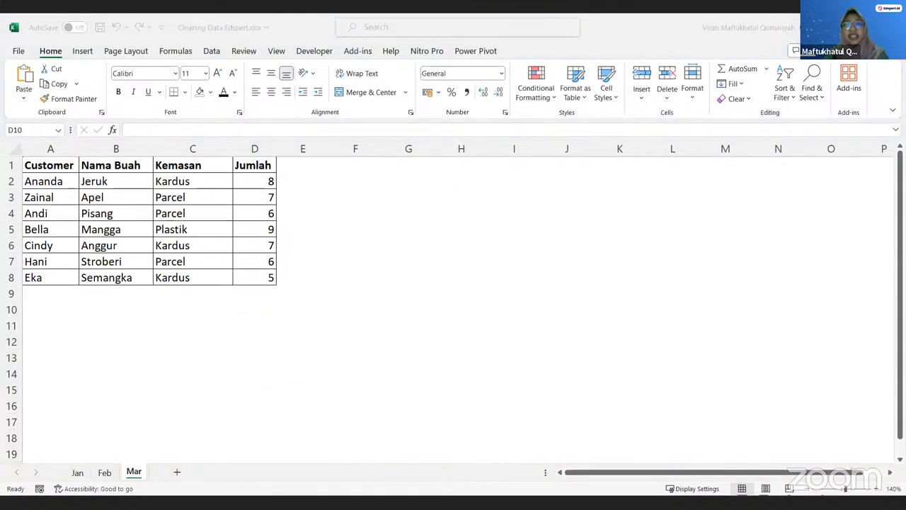
Return to the Excel workbook after viewing the Formula Excel slide and enter a sample full name in all capitals in cell F7
key(alt+Tab)
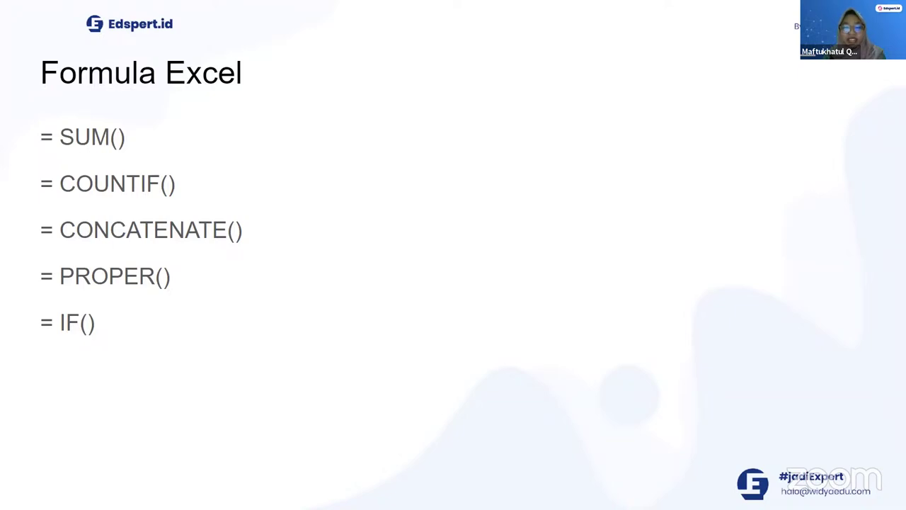
key(alt+Tab)
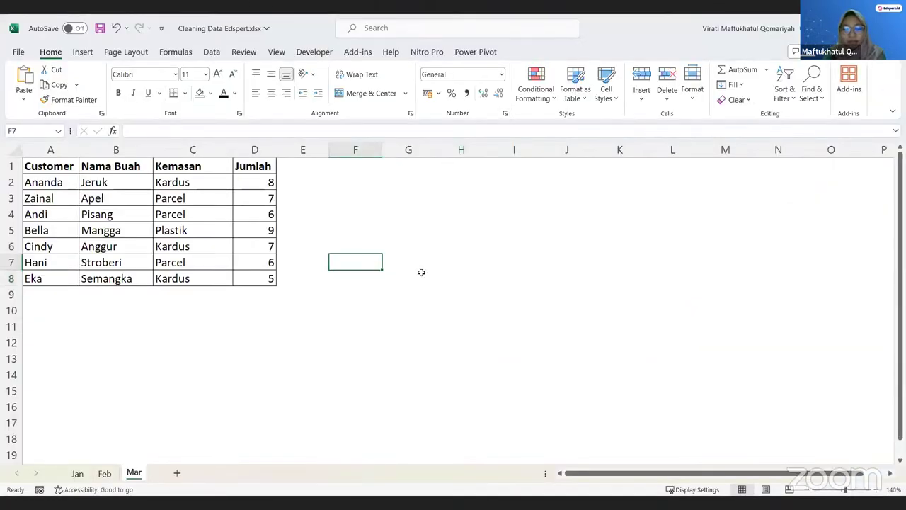
text(FARH)
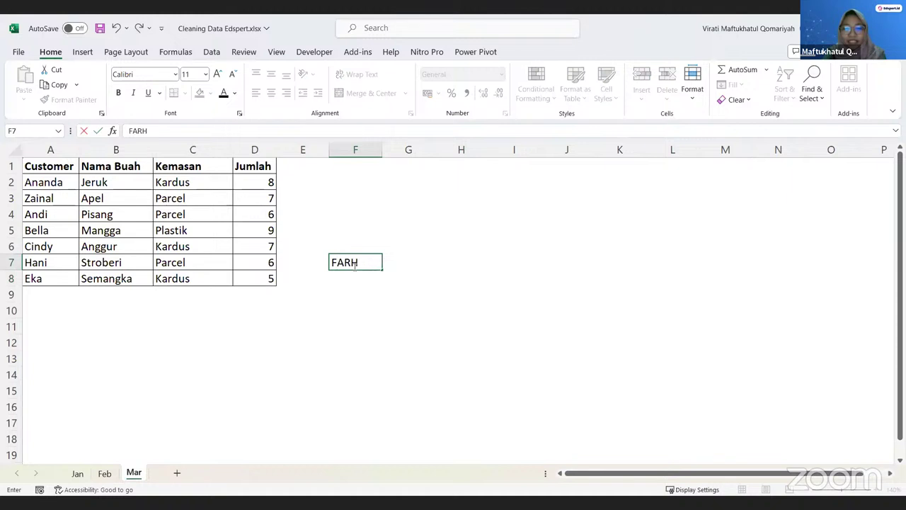
text(AN EDSP)
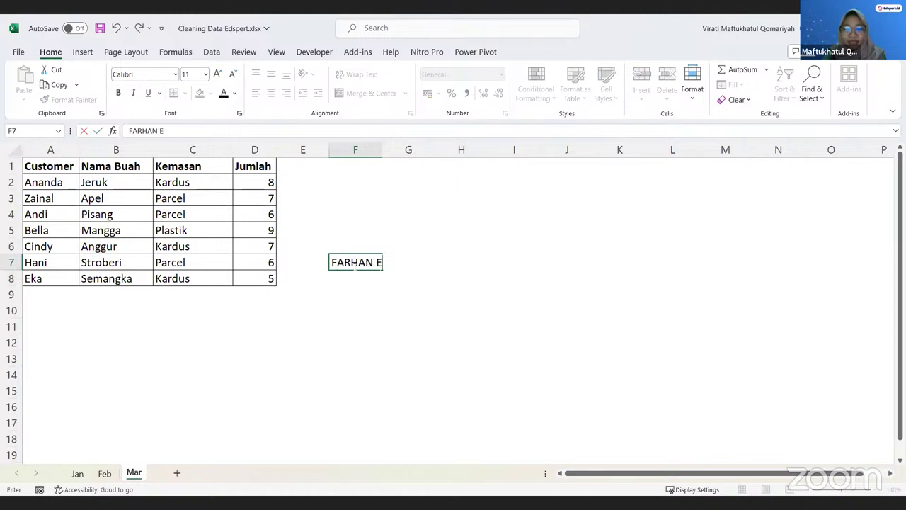
key(BackSpace)
key(BackSpace)
text(SPERT)
key(Return)
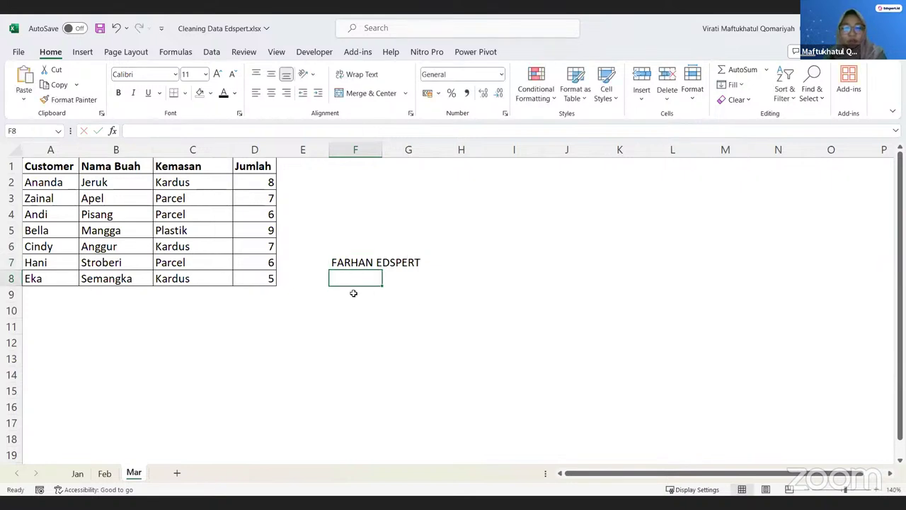
Convert the name in F7 to capitalised words in cell F8 with the formula =PROPER(F7)
scroll(350, 286, up, 1)
text(=)
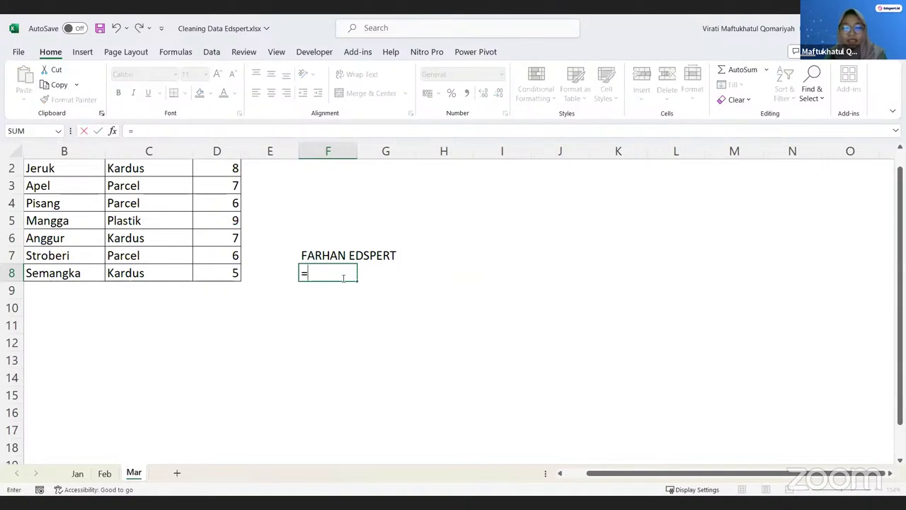
text(PROPER))
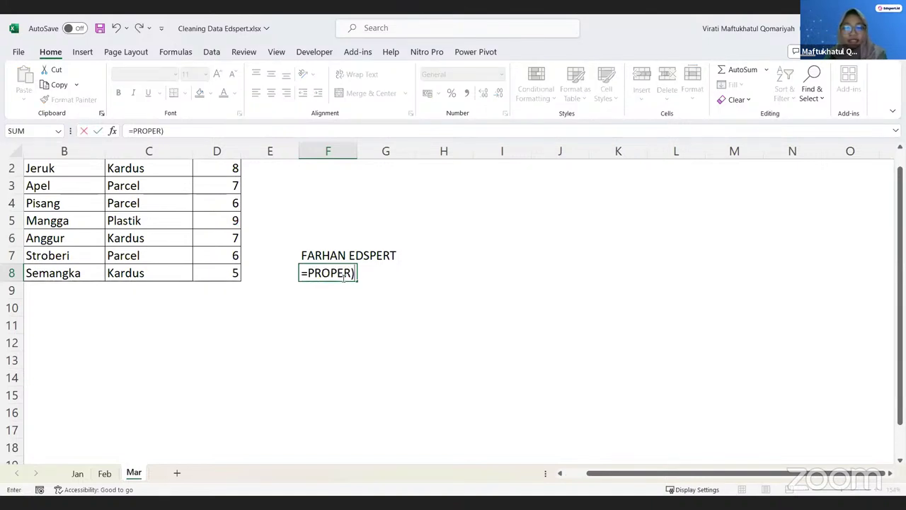
key(BackSpace)
text(()
click(330, 254)
key(Return)
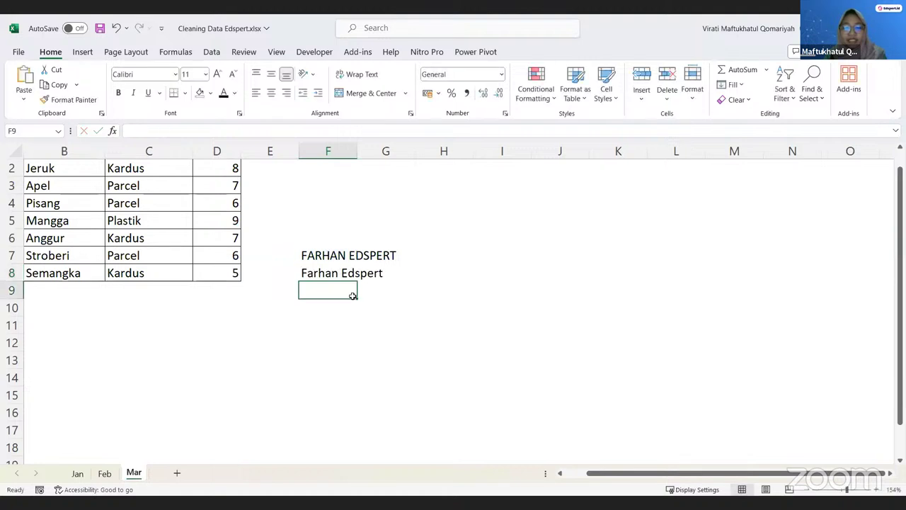
click(346, 272)
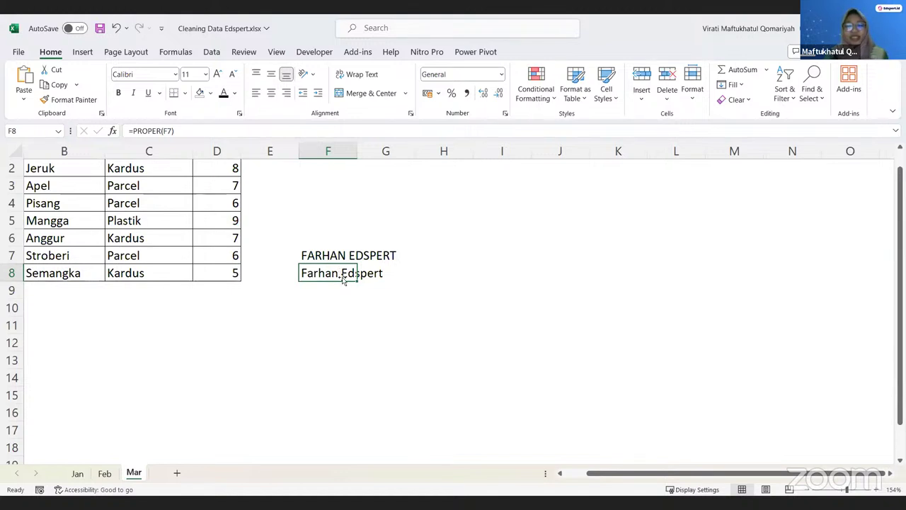
Clear the PROPER example by emptying cells F8 and F7 on the Mar sheet
key(Delete)
click(331, 256)
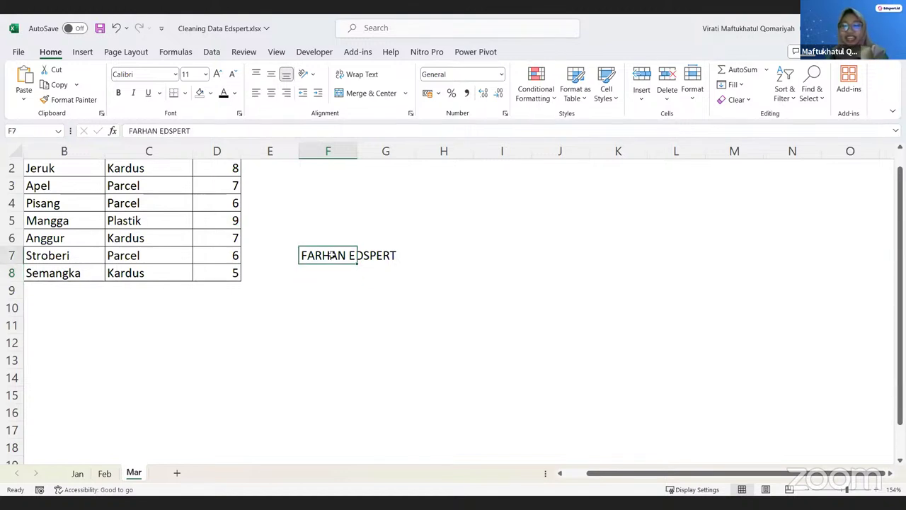
key(Delete)
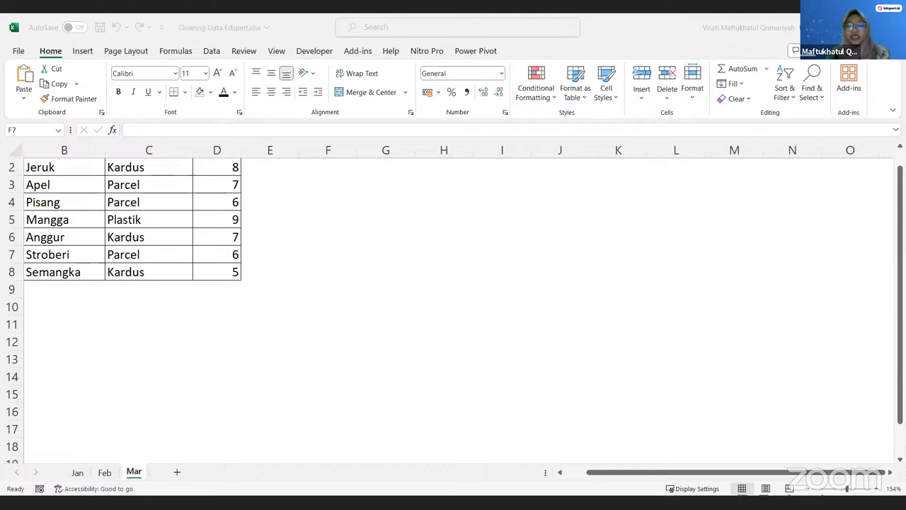
Present the Tools di Excel slide, and switch to the Case Study Part 1.xlsx workbook to examine the Foodmart dashboard
key(alt+Tab)
key(Right)
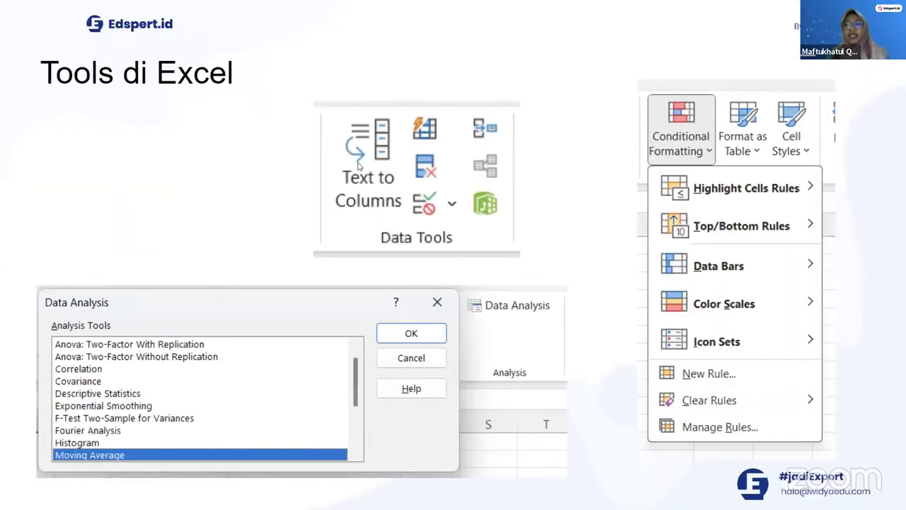
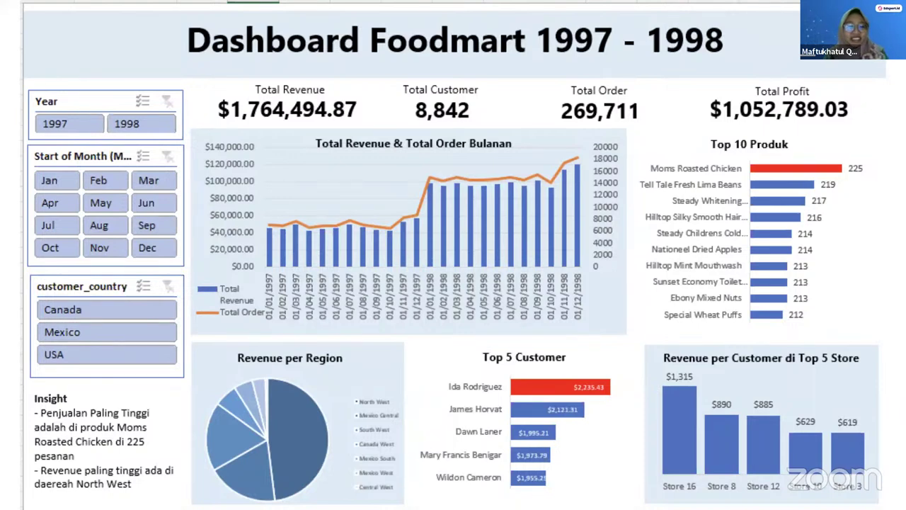
key(super+Escape)
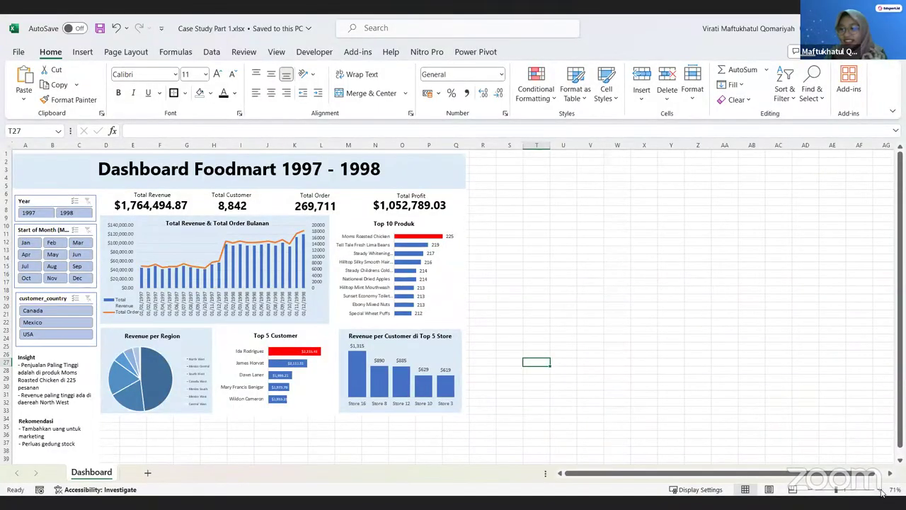
click(881, 490)
click(881, 490)
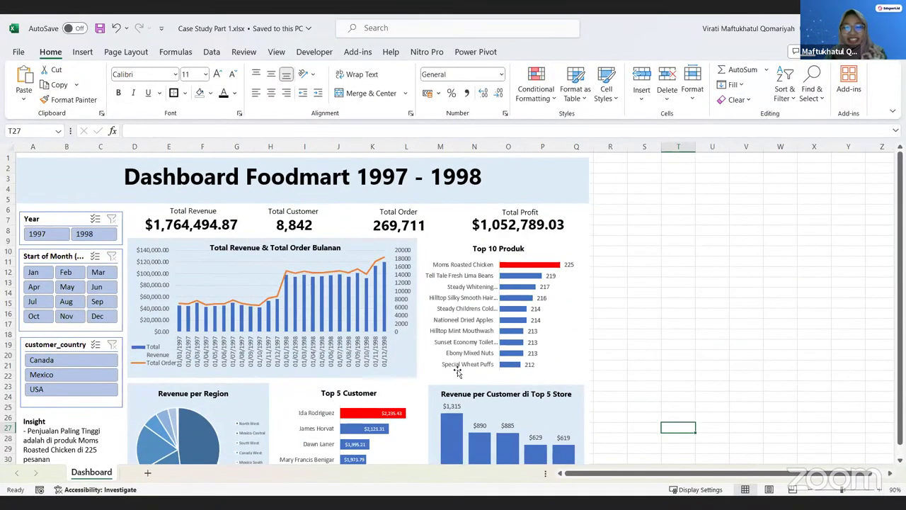
scroll(763, 467, down, 1)
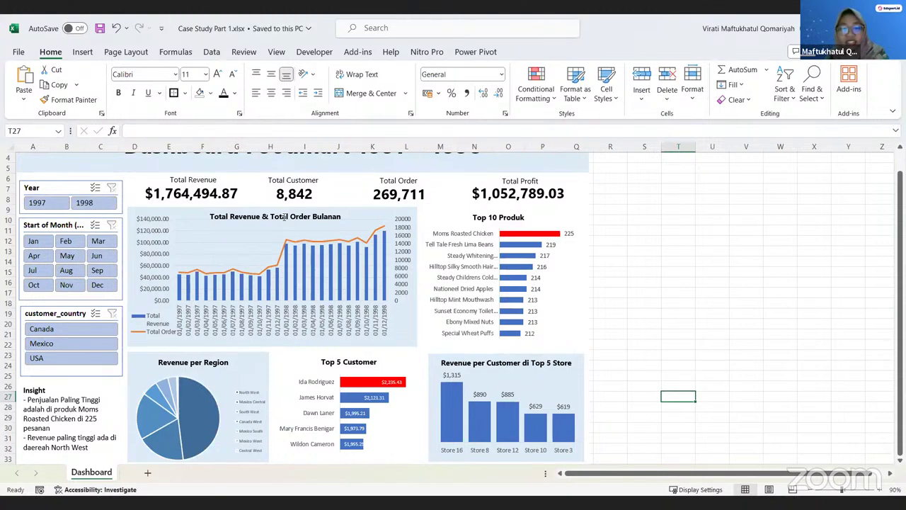
scroll(283, 216, up, 1)
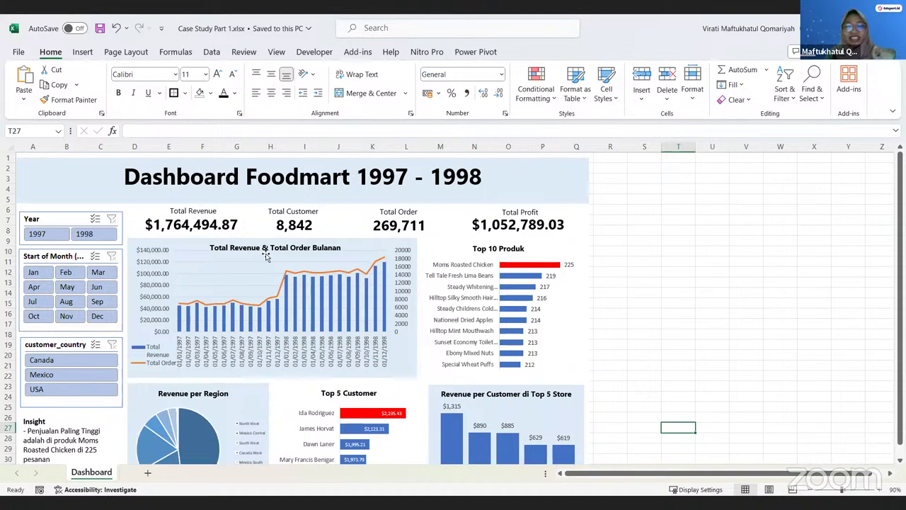
Filter the Foodmart dashboard by year, selecting 1997 first and ending on 1998, to compare its figures and charts
click(51, 234)
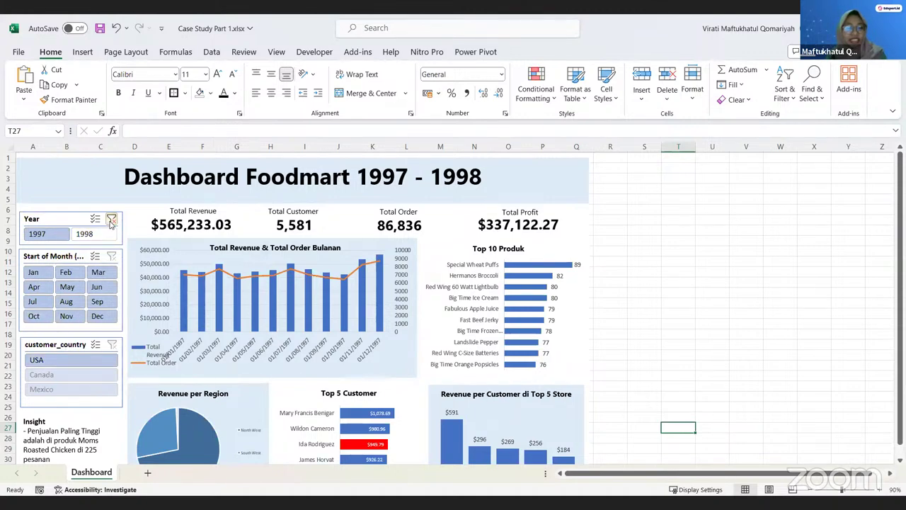
click(85, 235)
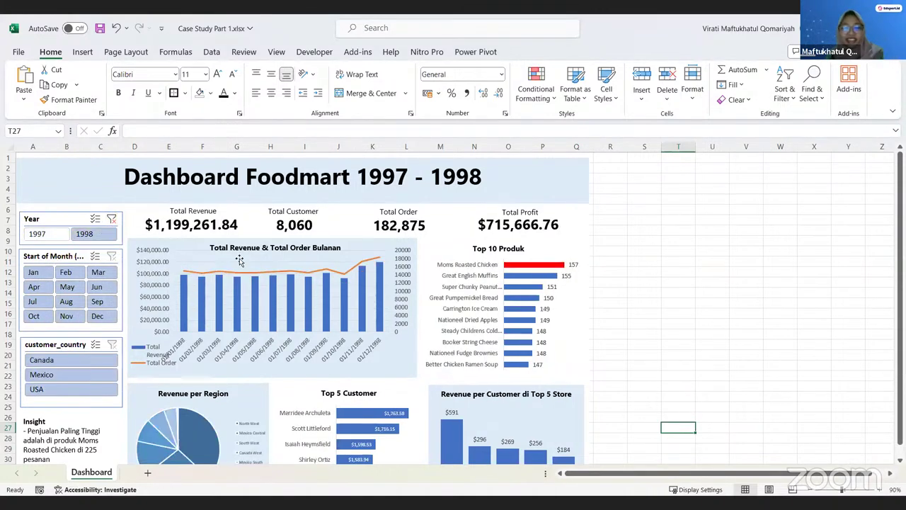
scroll(240, 260, down, 1)
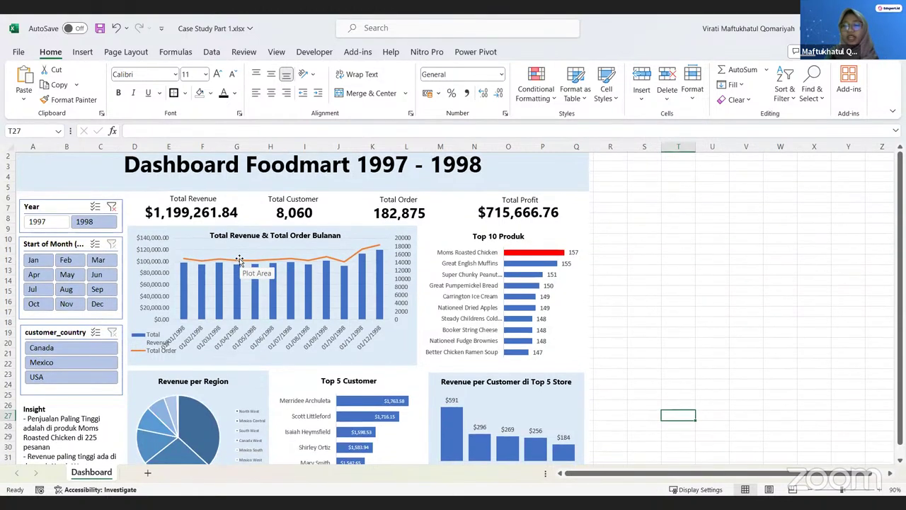
scroll(240, 261, up, 1)
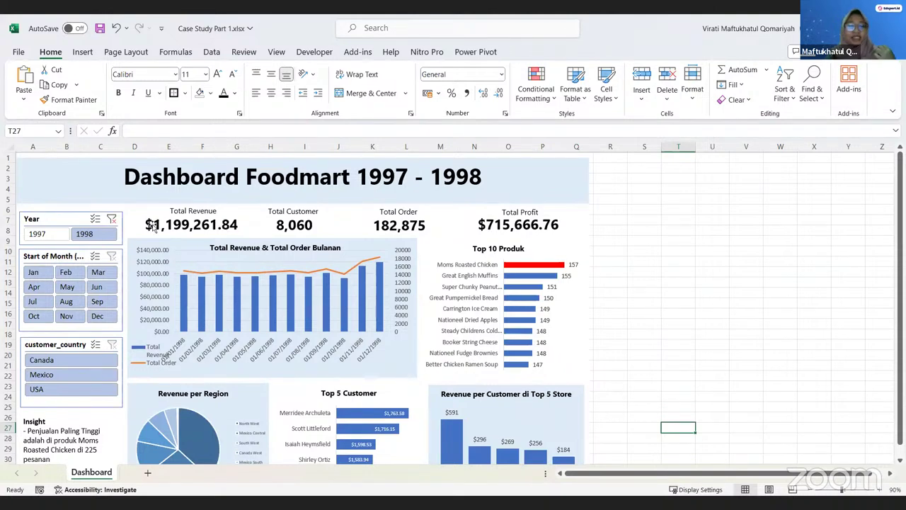
scroll(150, 225, down, 1)
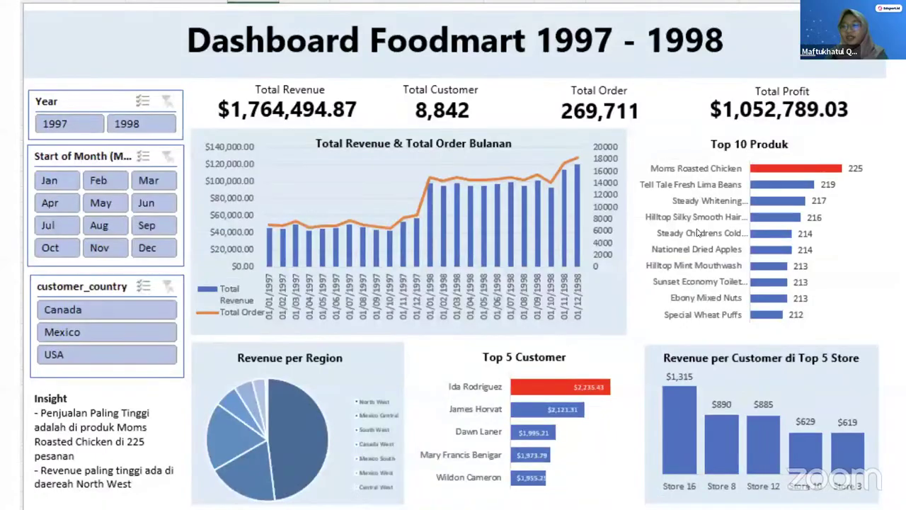
End the slideshow at the Praktek Cleaning dan Transform Data slide and switch back to the Cleaning Data Edspert.xlsx workbook
click(697, 232)
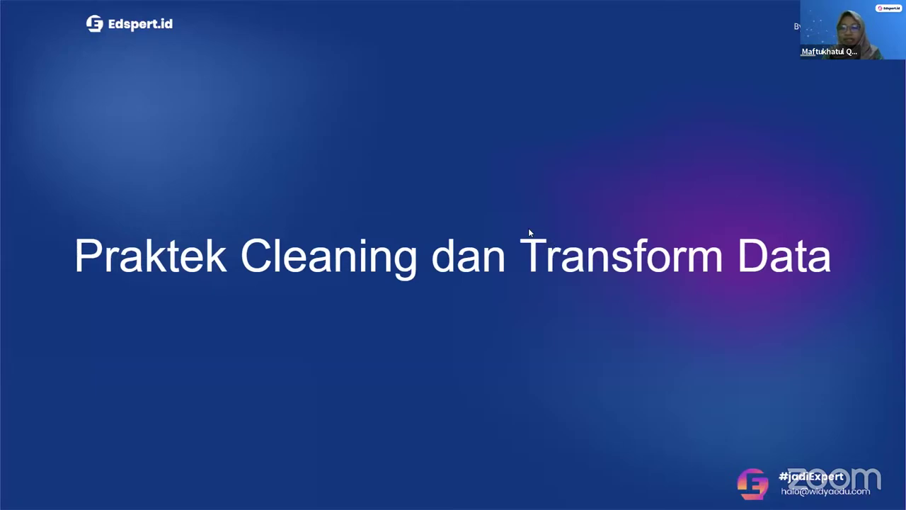
key(Escape)
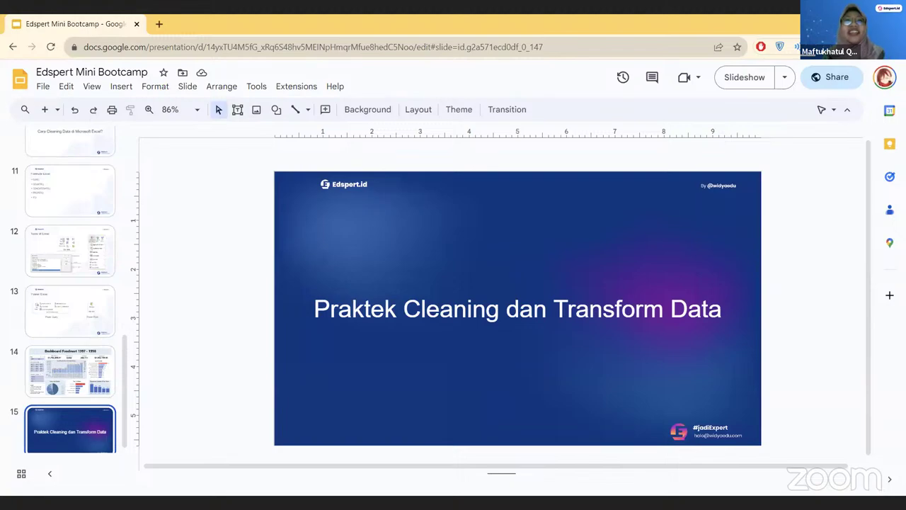
key(alt+Tab)
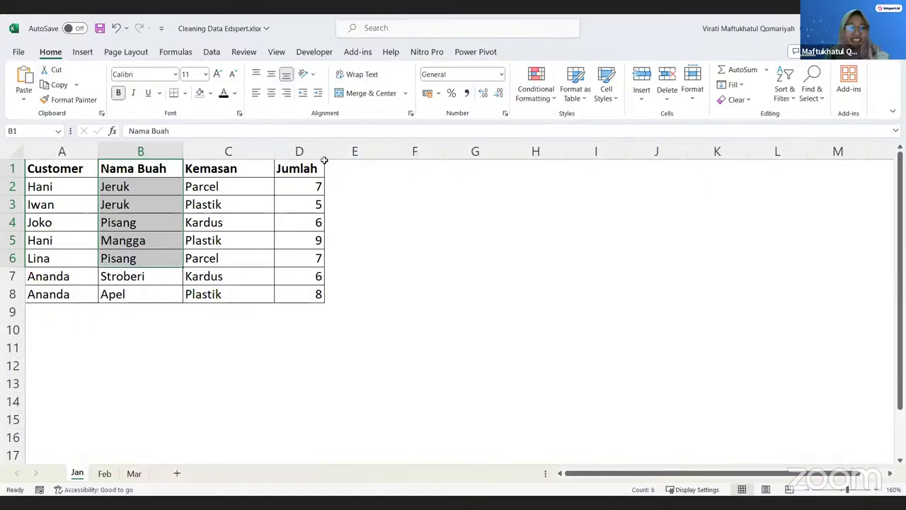
Examine the Customer, Nama Buah, Kemasan and Jumlah columns of the table on the Jan sheet
click(236, 247)
click(102, 244)
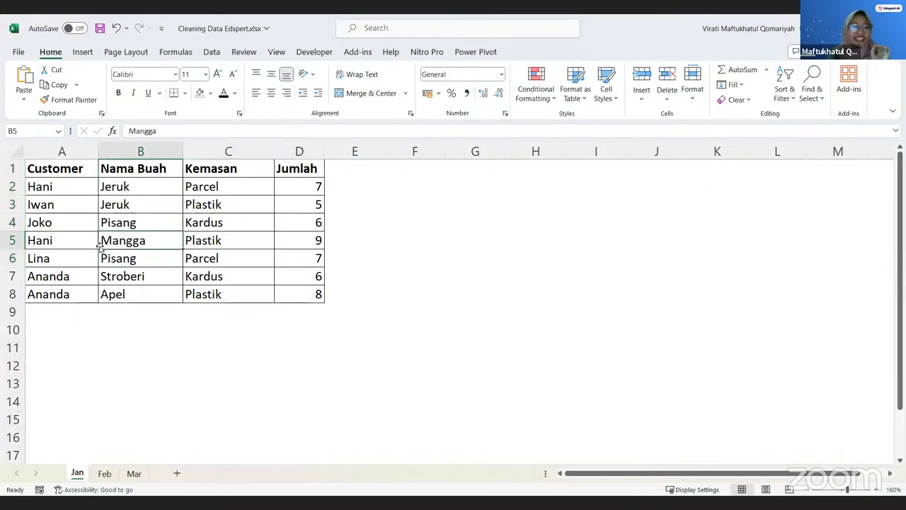
click(61, 242)
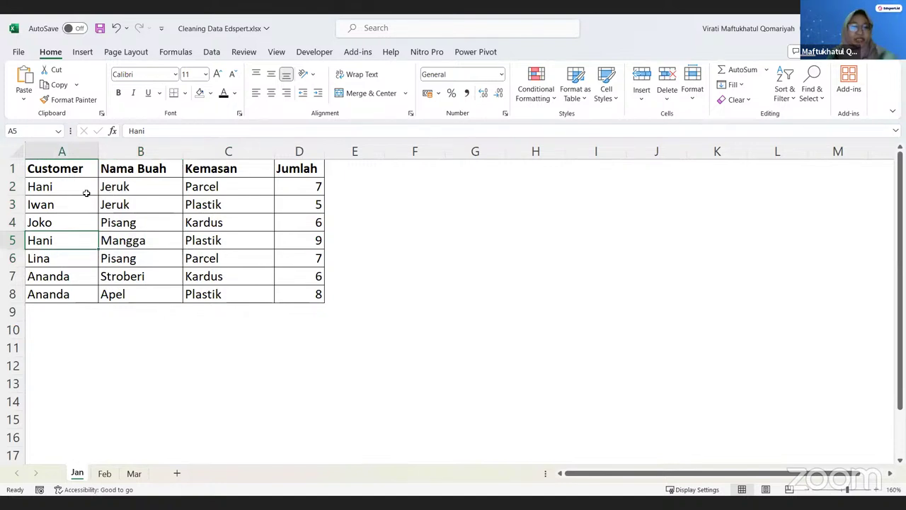
drag(78, 187, 77, 276)
click(124, 223)
drag(144, 273, 138, 240)
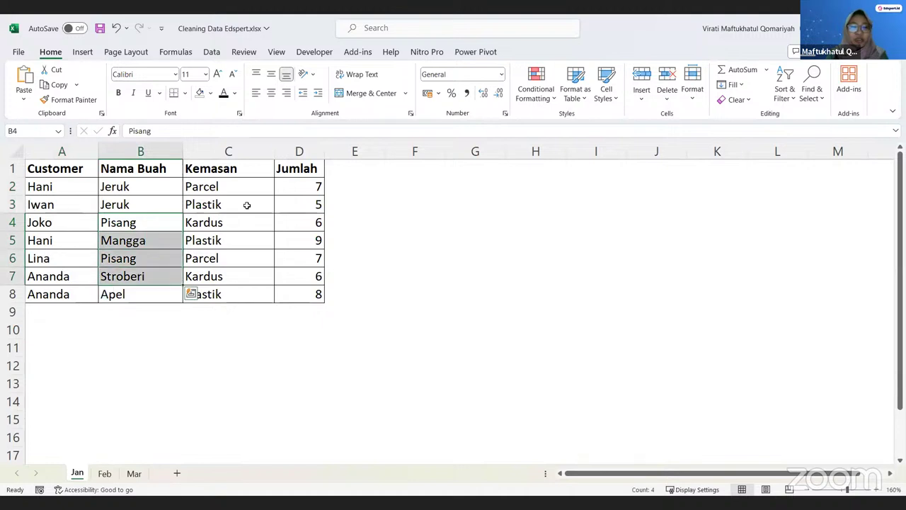
drag(244, 221, 312, 294)
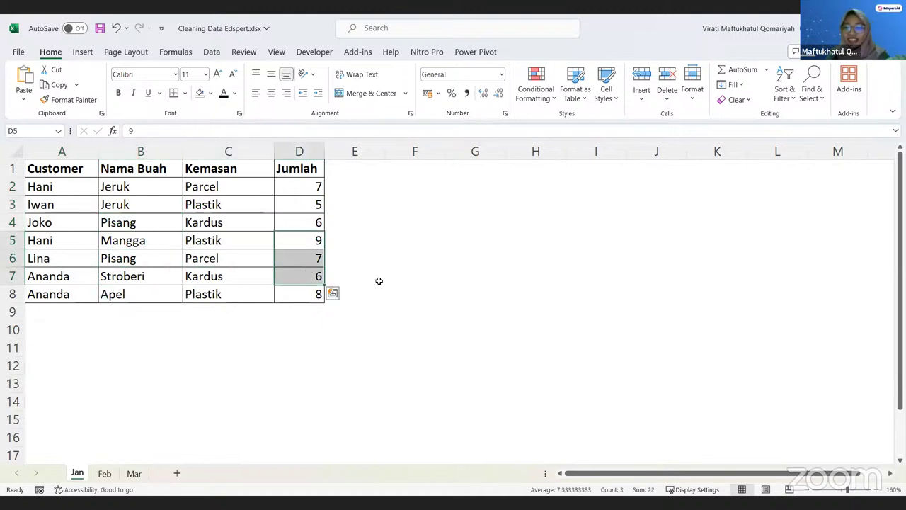
click(379, 282)
Examine the tables on the Feb and Mar sheets and compare their columns with the Jan sheet
click(106, 473)
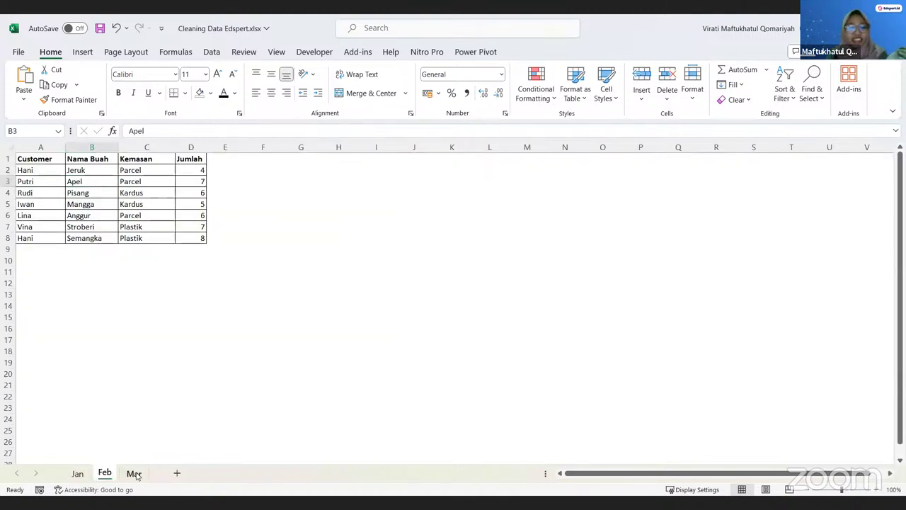
click(133, 473)
click(105, 473)
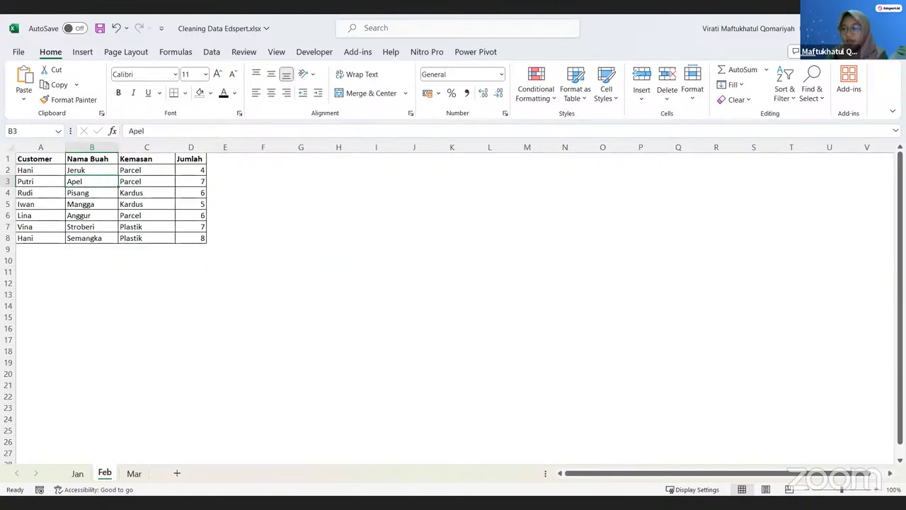
click(876, 489)
click(877, 489)
click(877, 490)
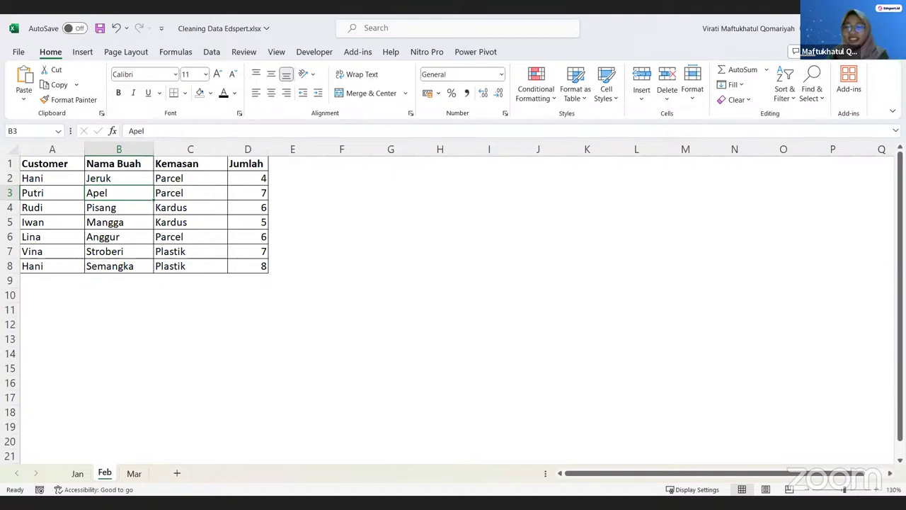
click(78, 473)
click(106, 474)
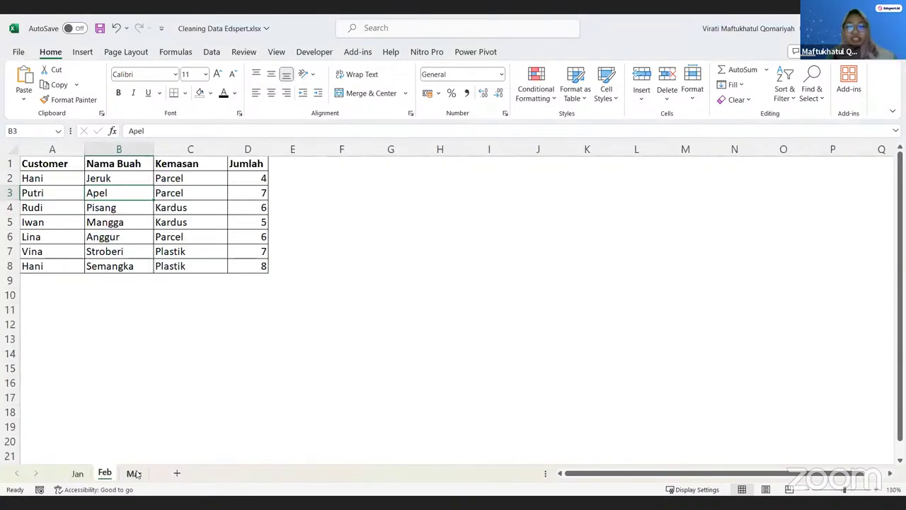
click(134, 474)
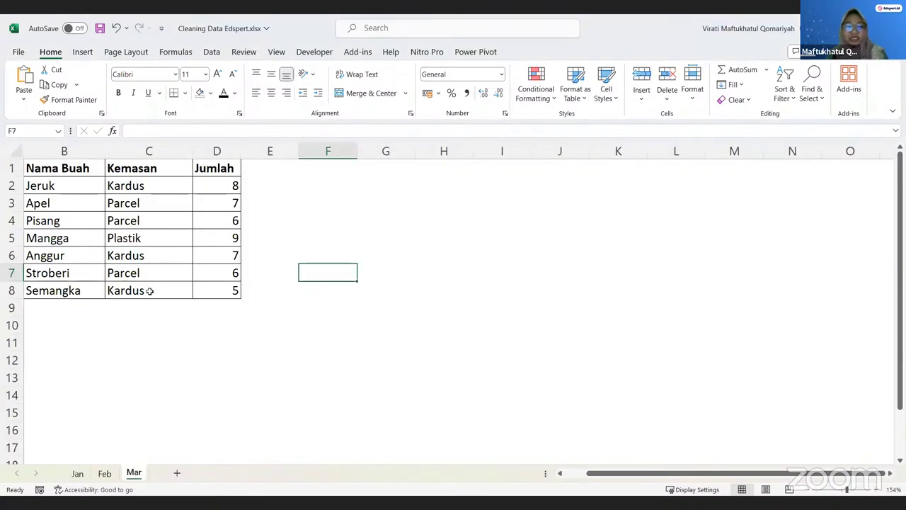
scroll(213, 282, left, 2)
scroll(213, 283, left, 3)
click(256, 289)
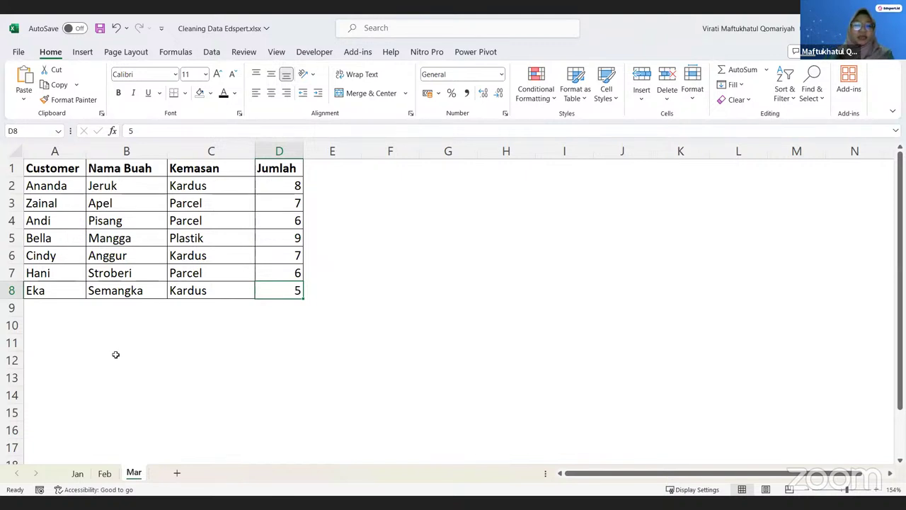
Go through the Jan, Feb and Mar sheets once more and return to the Jan table, selecting cell B5
click(78, 472)
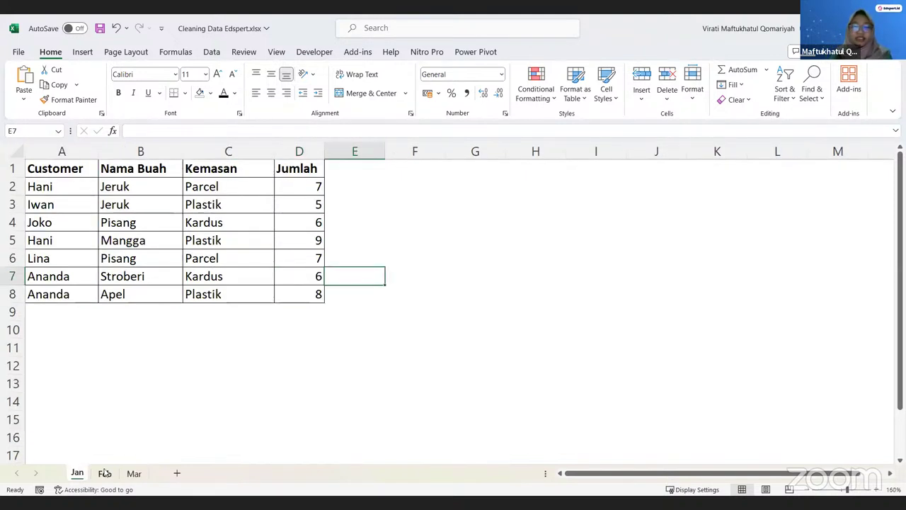
click(105, 473)
click(132, 473)
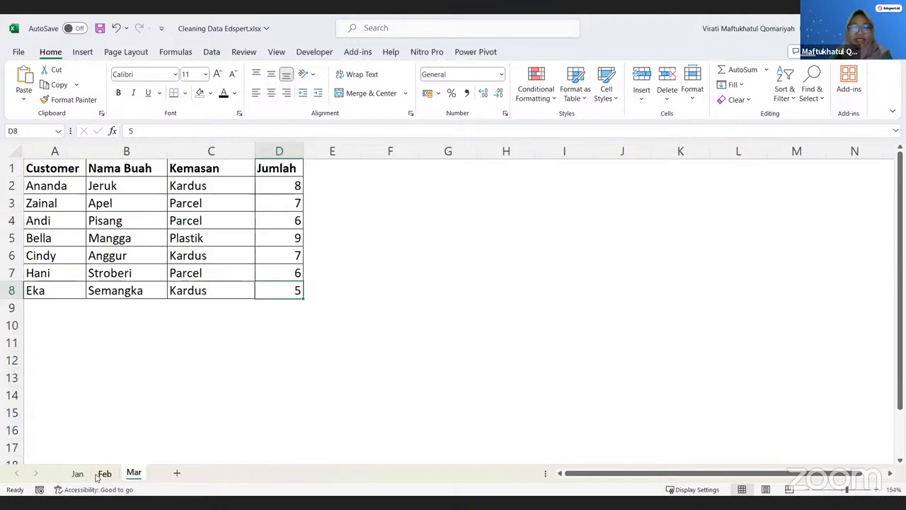
click(103, 474)
click(76, 473)
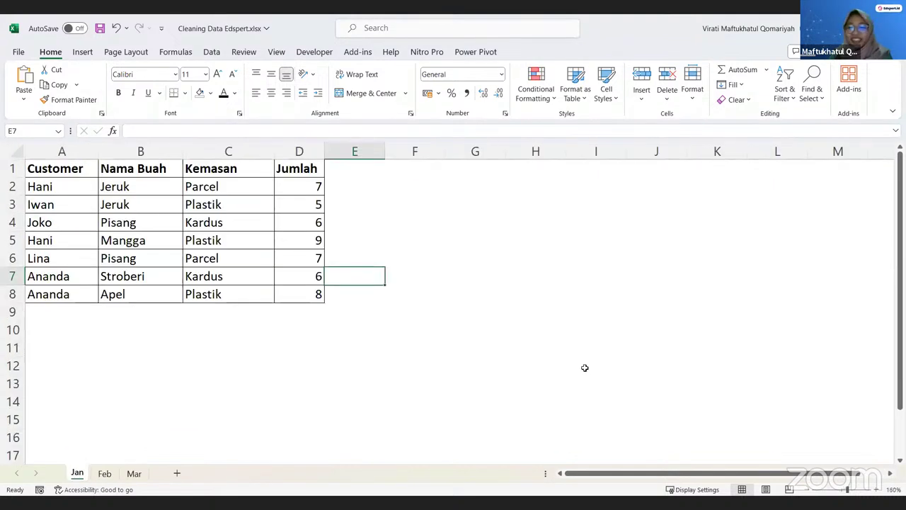
click(877, 489)
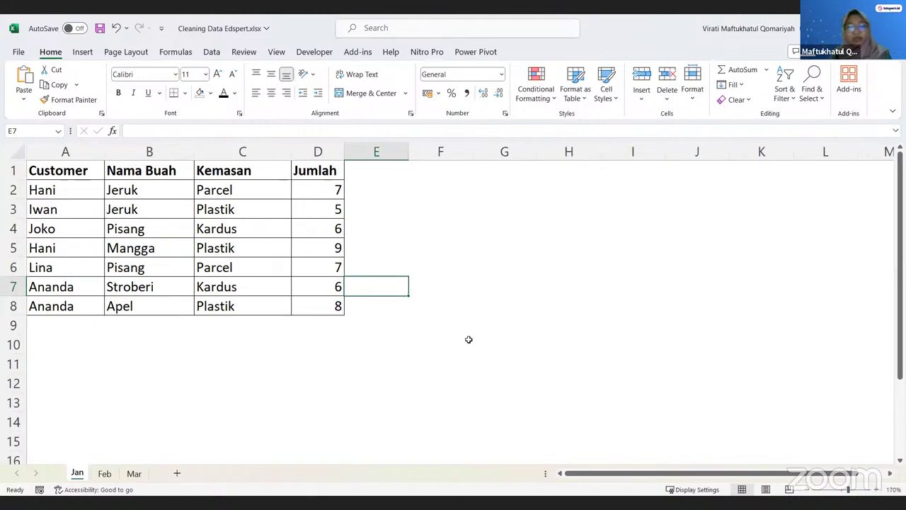
click(180, 258)
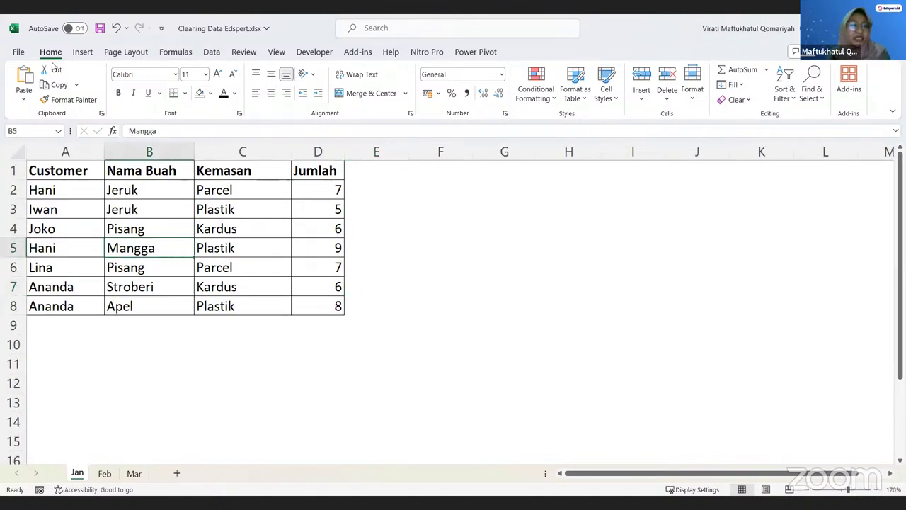
Create a new blank workbook and select an empty cell in its Sheet1
click(19, 54)
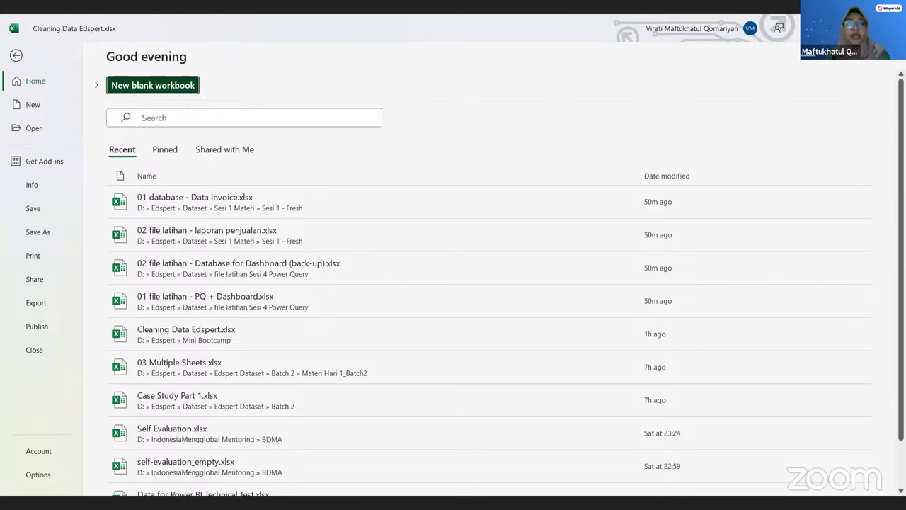
key(Return)
click(306, 226)
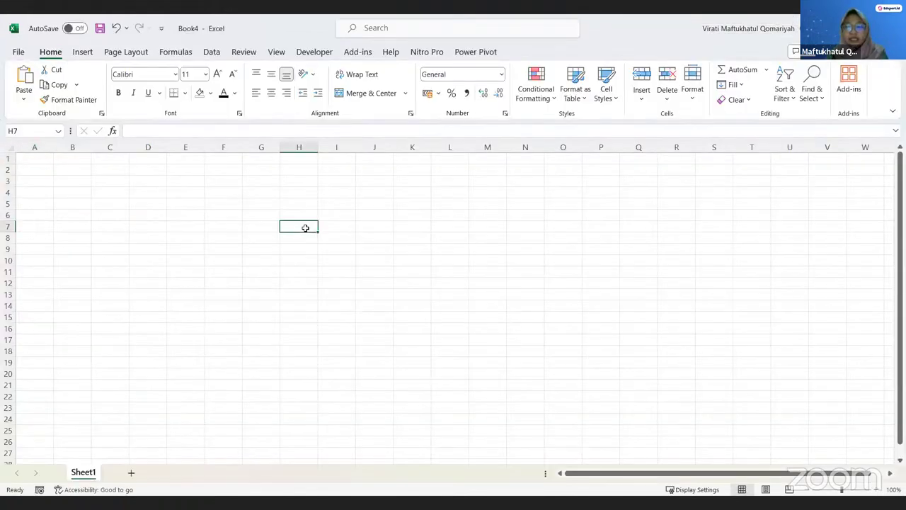
click(214, 228)
click(395, 263)
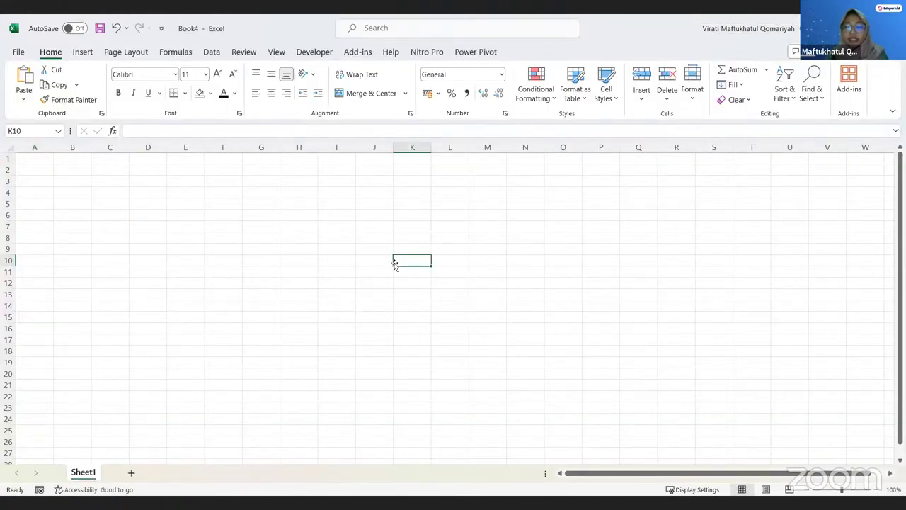
click(349, 214)
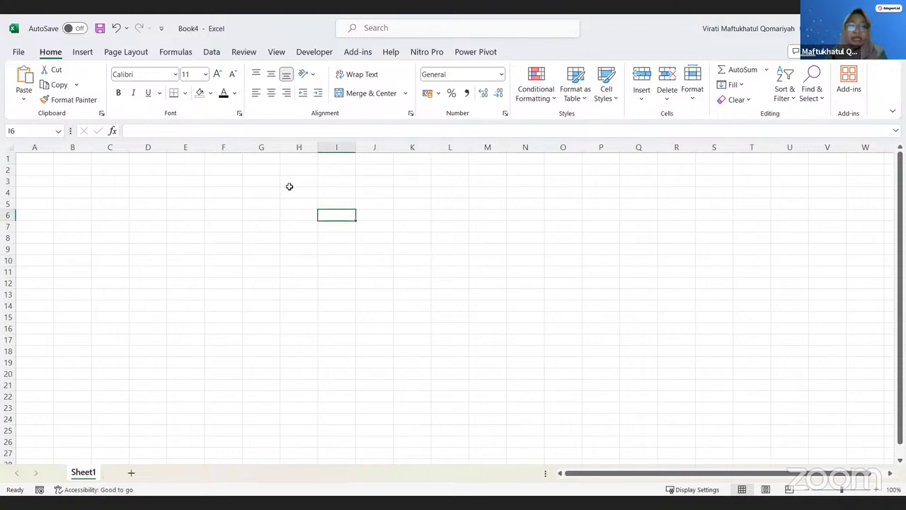
Import the workbook Cleaning Data Edspert.xlsx from the Mini Bootcamp folder on drive D as an Excel workbook data source
click(216, 55)
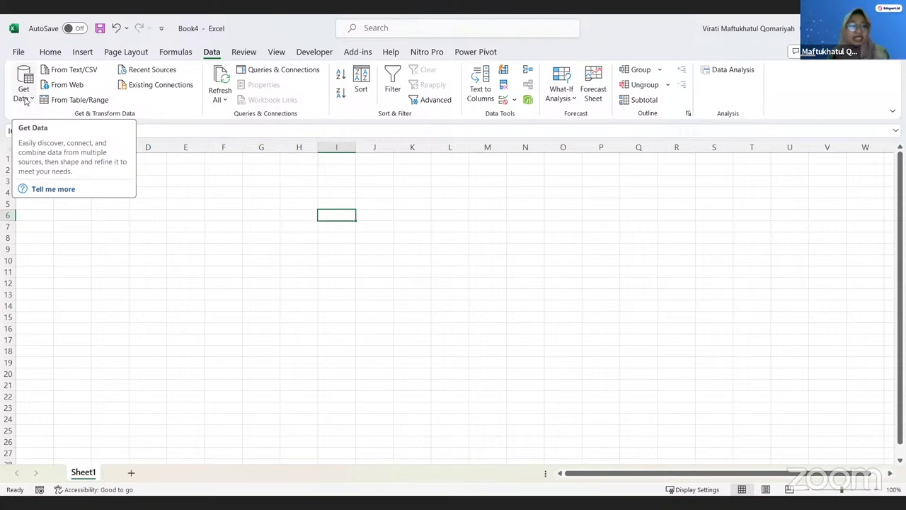
click(25, 99)
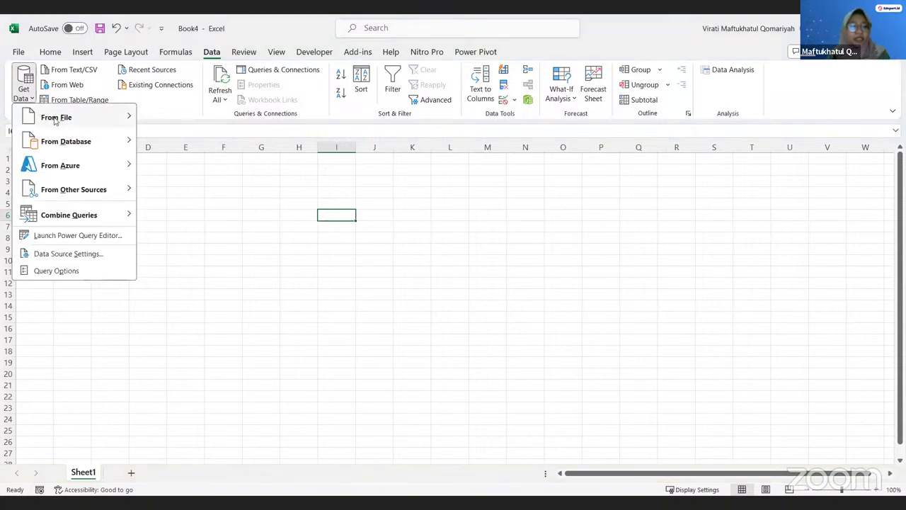
mouse_move(55, 119)
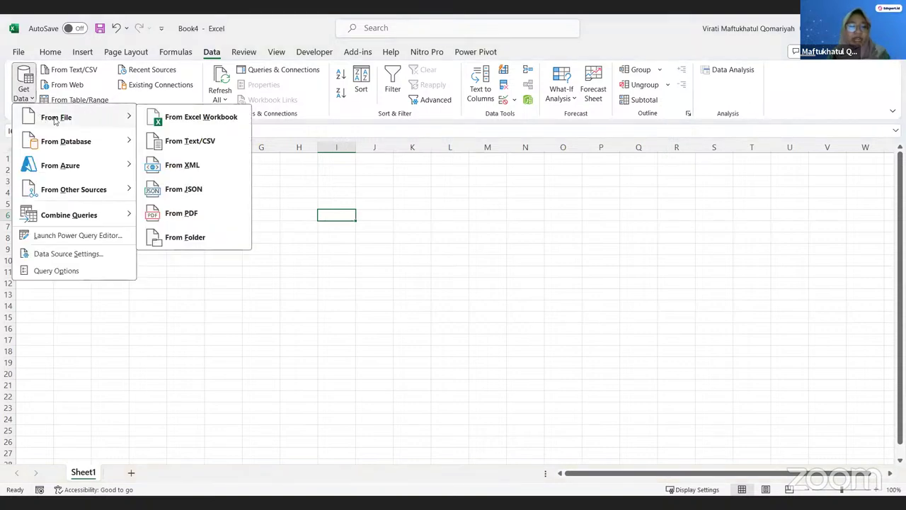
click(234, 120)
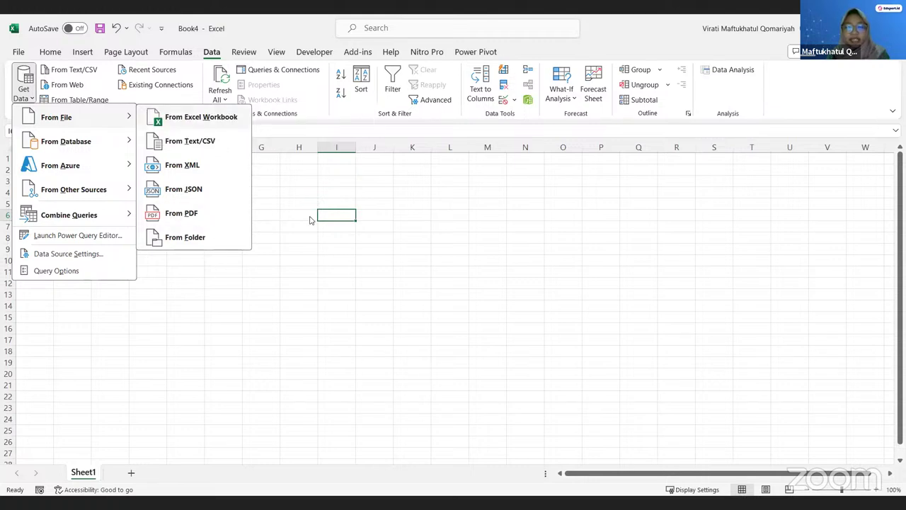
drag(294, 224, 298, 189)
scroll(148, 333, up, 2)
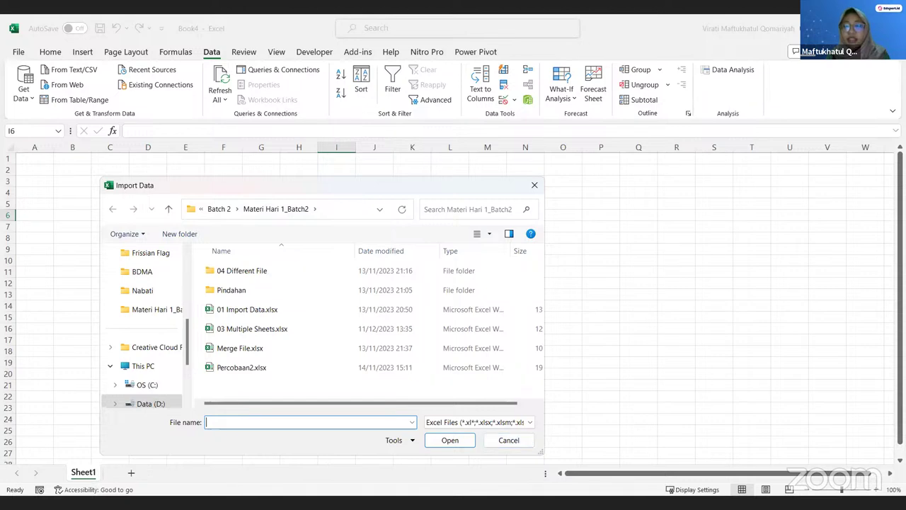
click(528, 443)
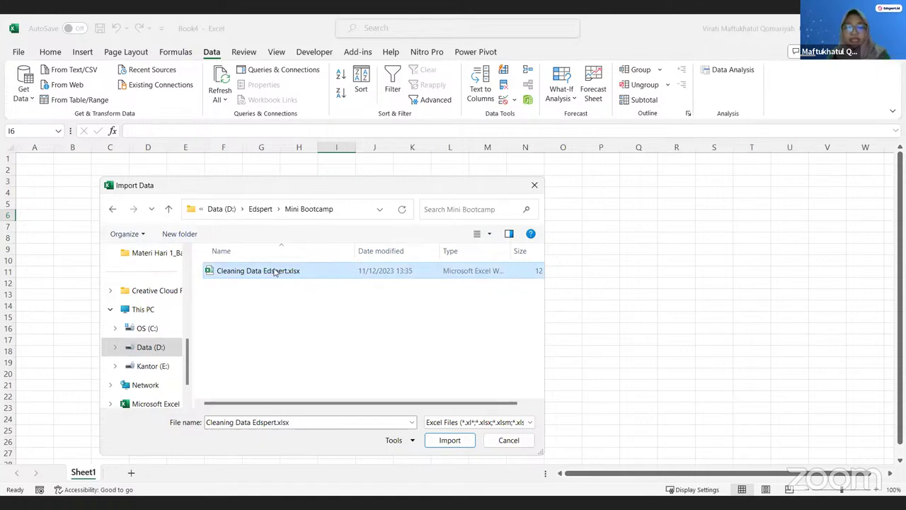
double_click(302, 273)
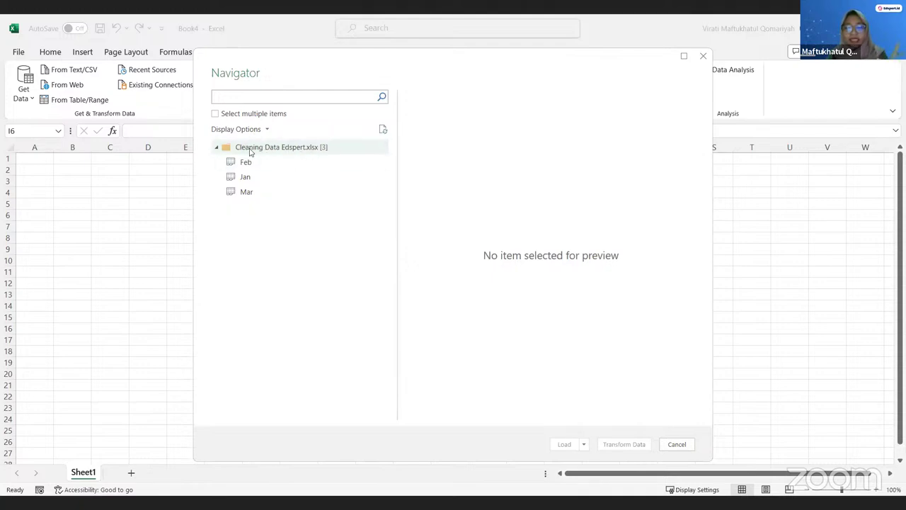
Preview the Feb, Jan and Mar sheets, then select the whole Cleaning Data Edspert.xlsx workbook and open it for transforming in Power Query Editor
click(298, 162)
click(316, 177)
click(319, 196)
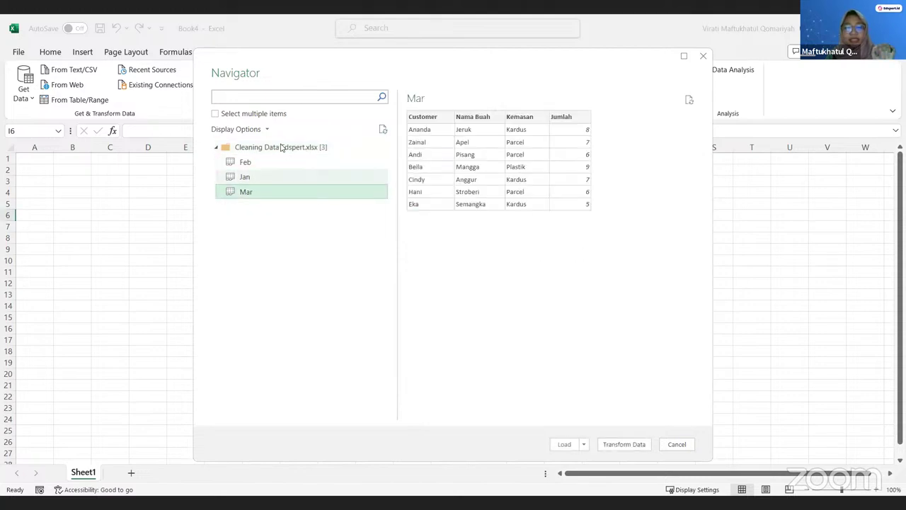
click(282, 146)
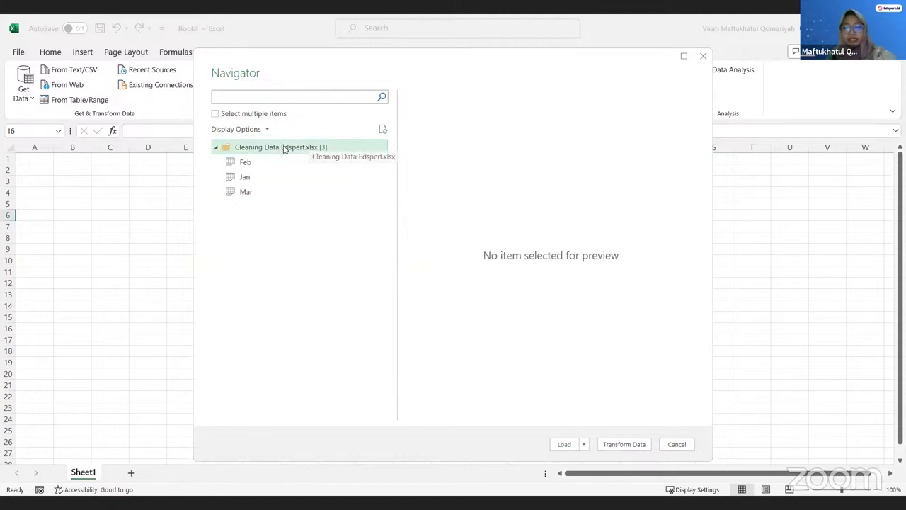
click(630, 441)
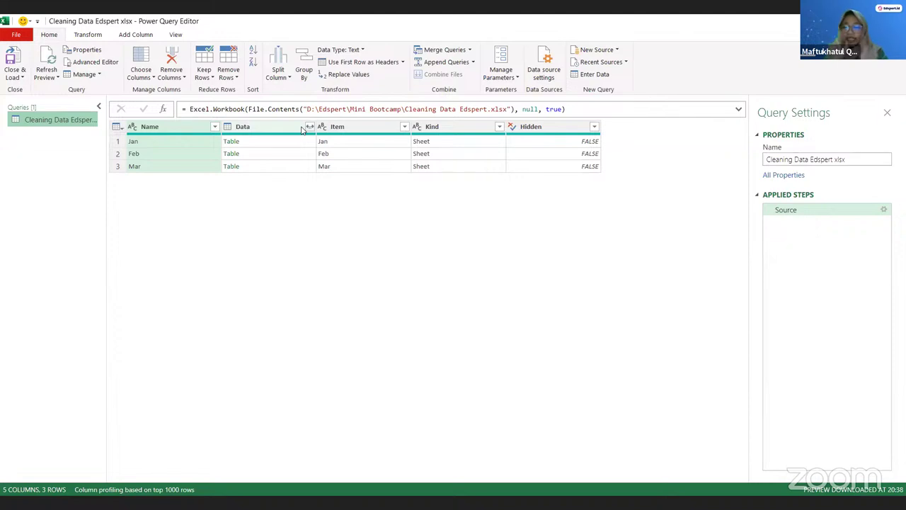
Remove the Item, Kind and Hidden columns and expand the Data column into Column1 to Column4, keeping the original name as prefix
click(342, 127)
click(543, 127)
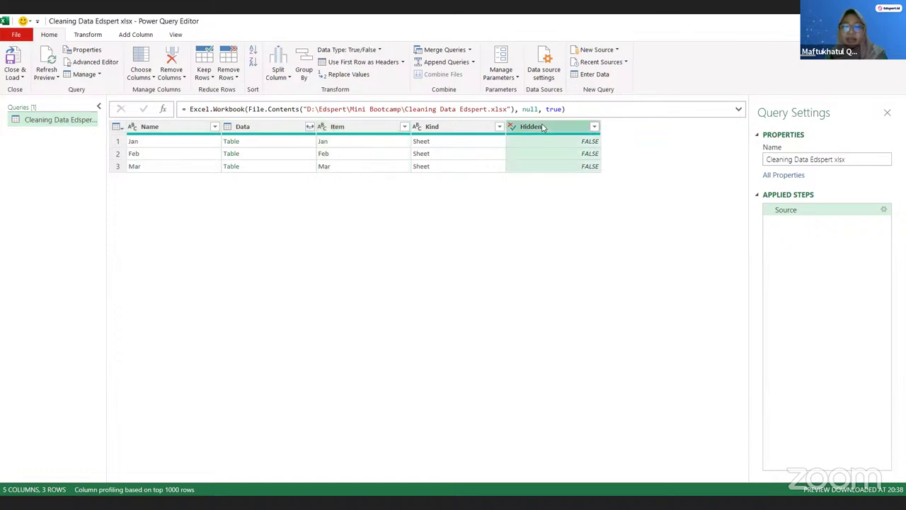
click(389, 127)
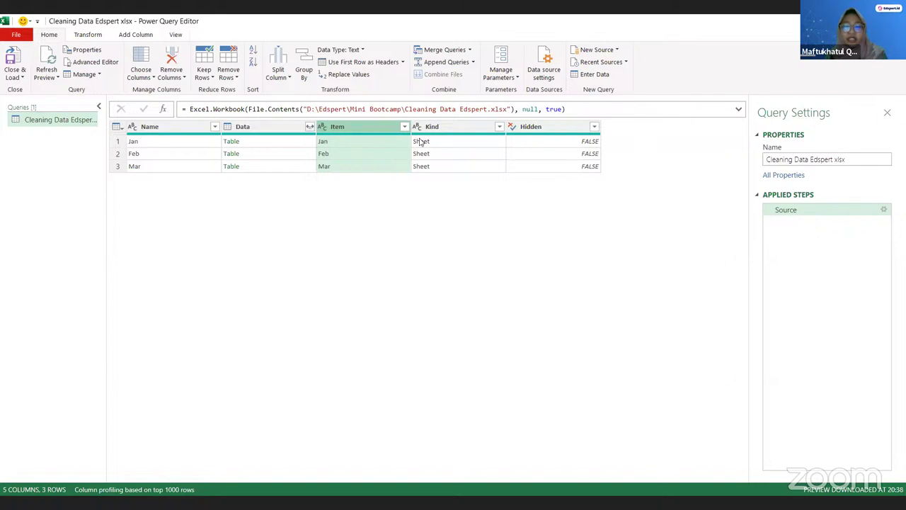
shift+click(522, 130)
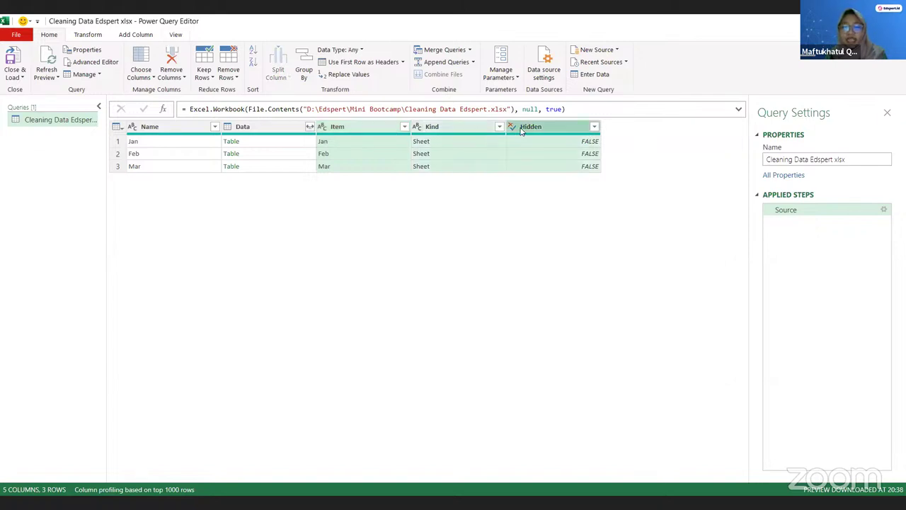
click(372, 129)
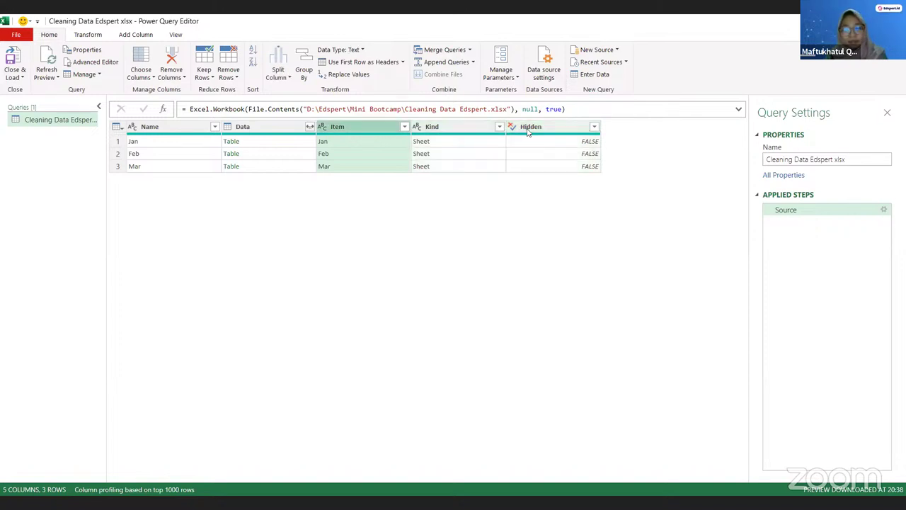
shift+click(528, 129)
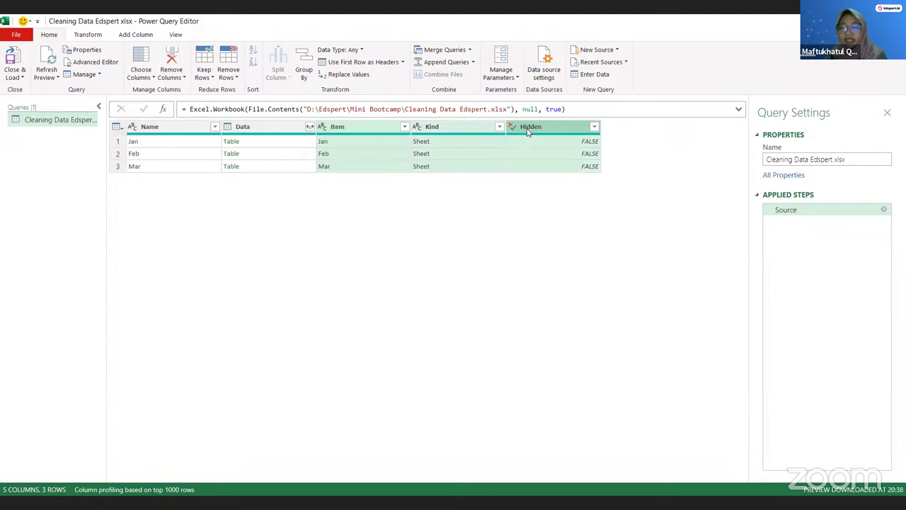
right_click(527, 130)
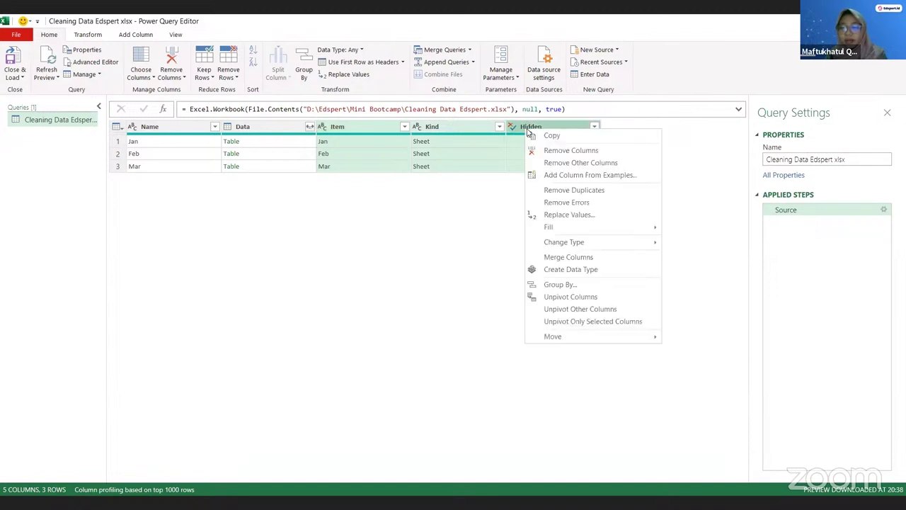
click(566, 151)
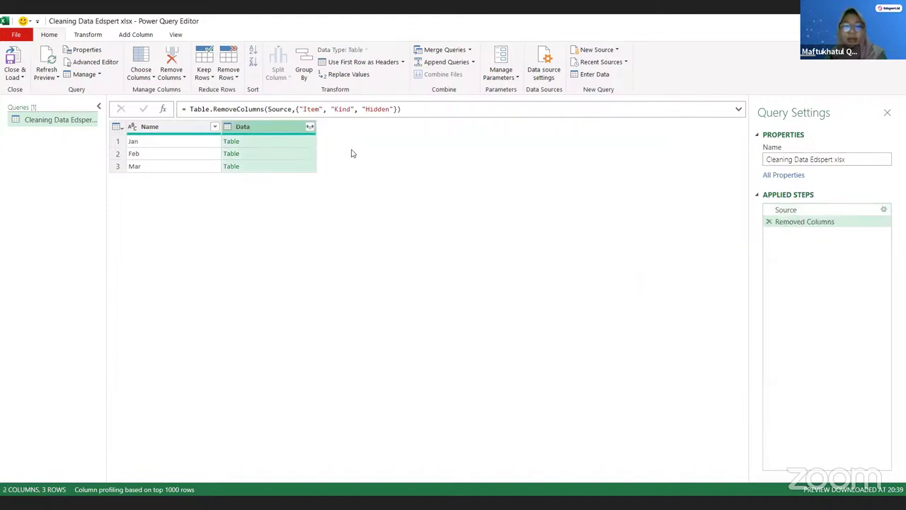
click(310, 128)
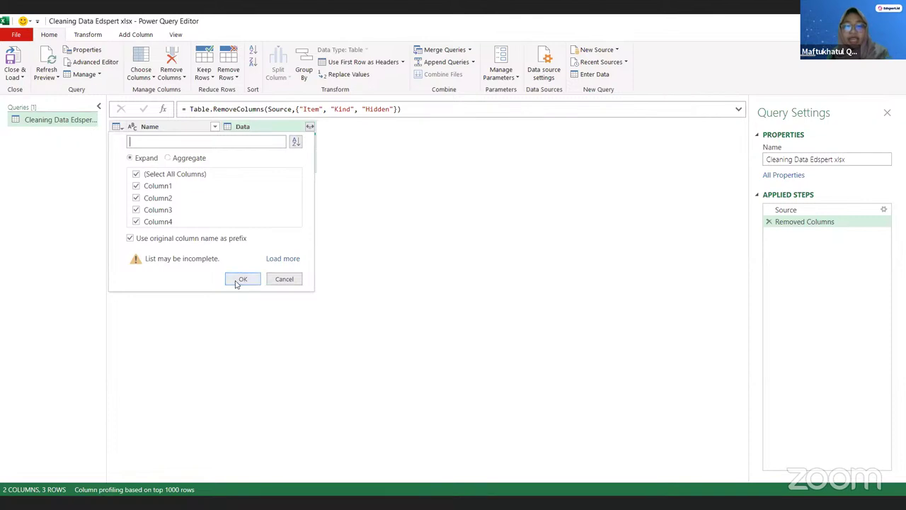
click(241, 280)
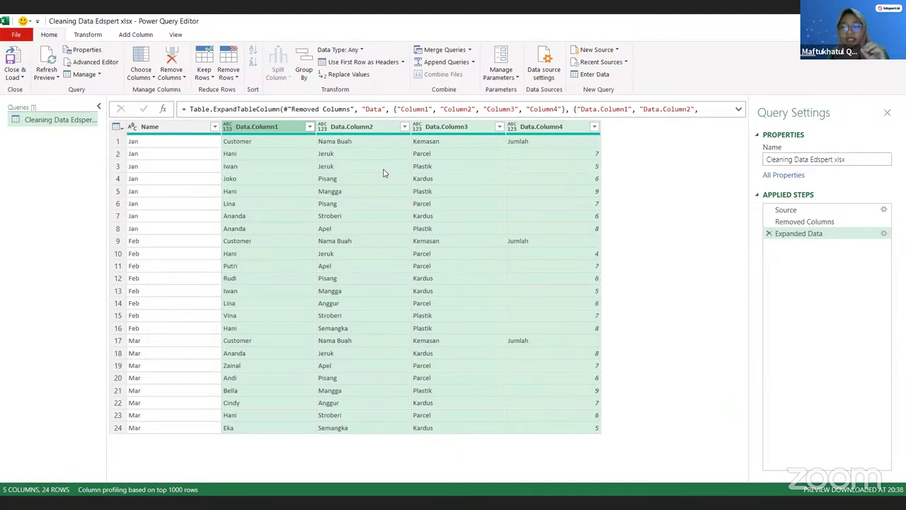
Examine the expanded Jan, Feb and Mar rows for repeated header rows among the data in Data.Column2 to Data.Column4
click(533, 143)
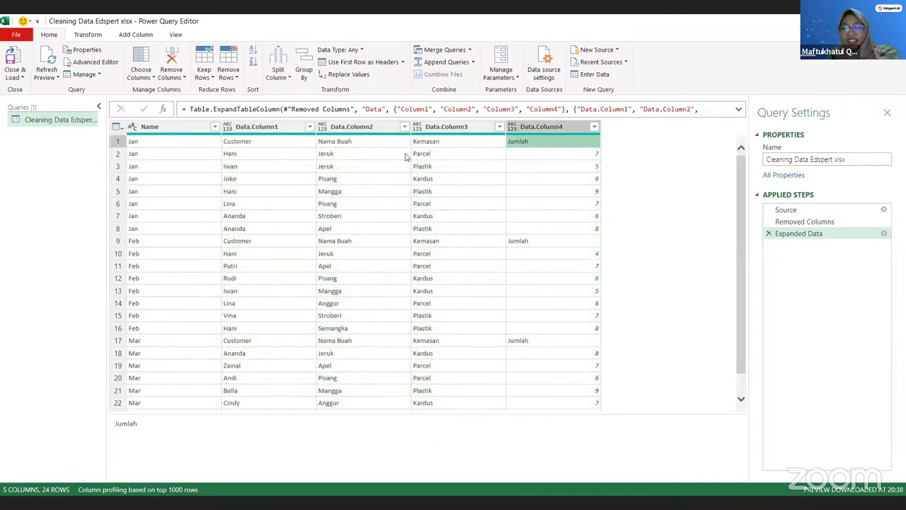
click(382, 153)
click(375, 196)
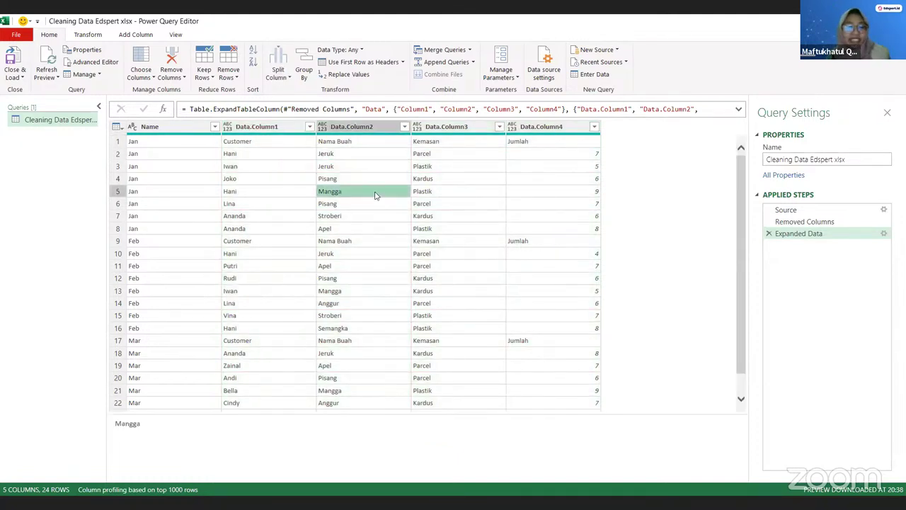
click(367, 253)
click(380, 326)
scroll(378, 327, down, 1)
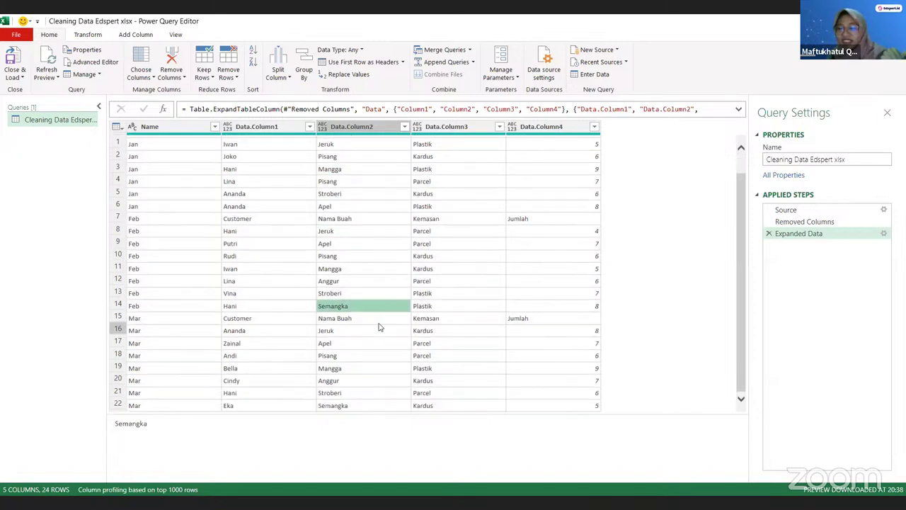
scroll(379, 327, up, 1)
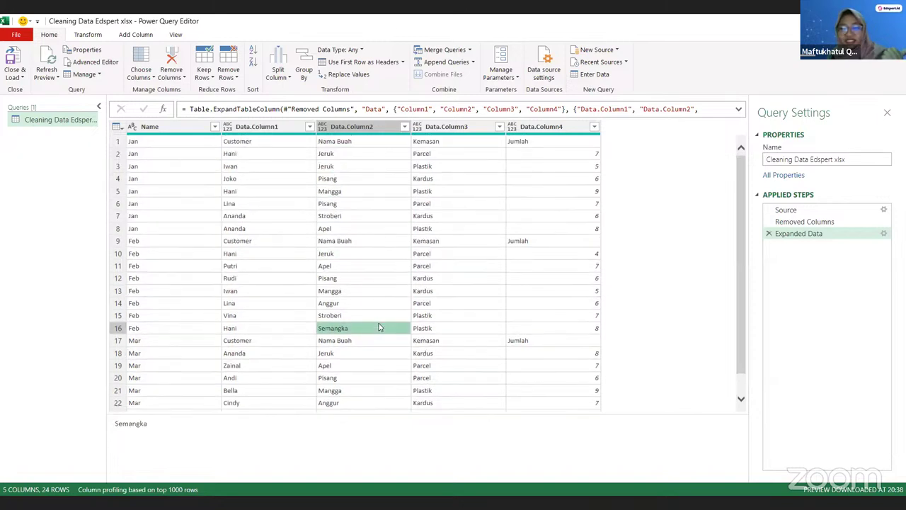
click(454, 240)
click(481, 156)
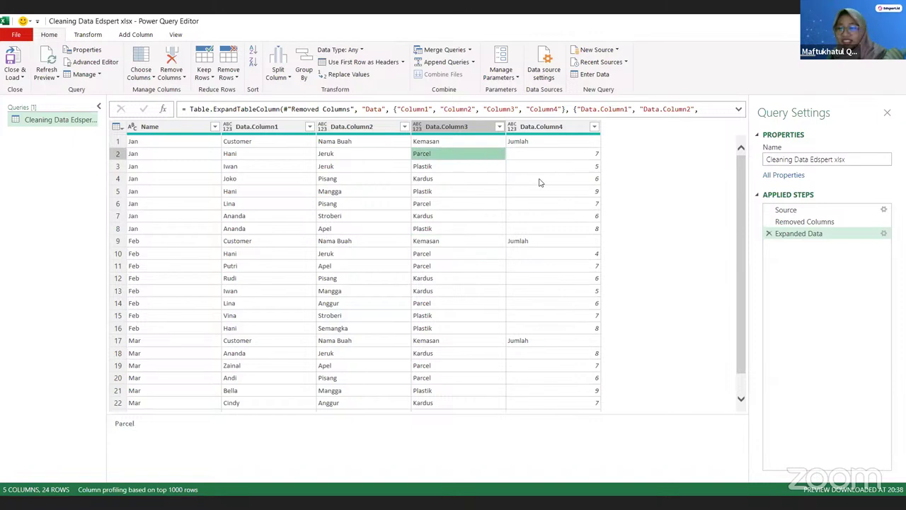
click(540, 180)
click(540, 240)
click(546, 280)
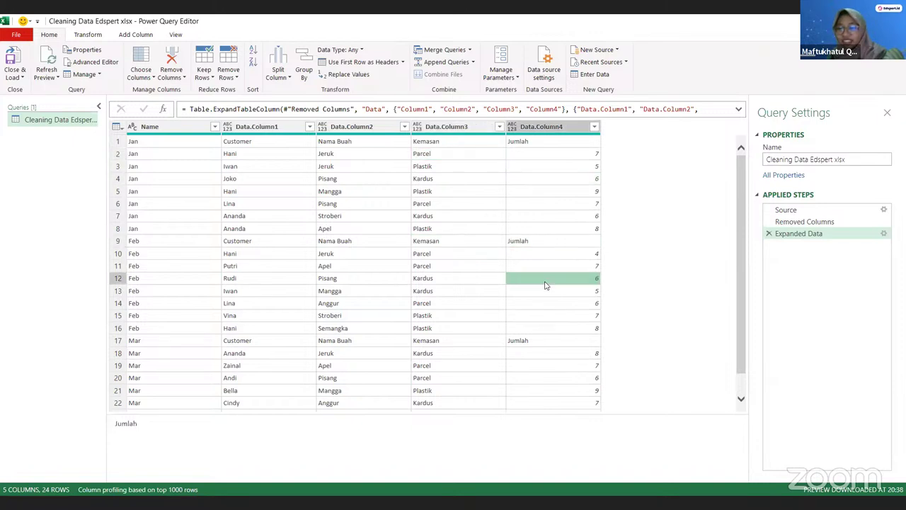
click(546, 328)
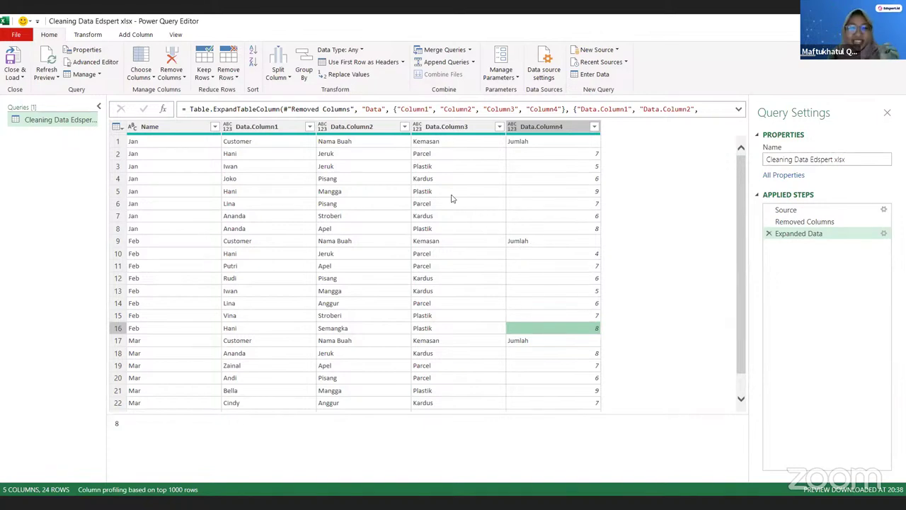
Filter out the repeated header rows by excluding the value Jumlah from the Data.Column4 column
click(521, 144)
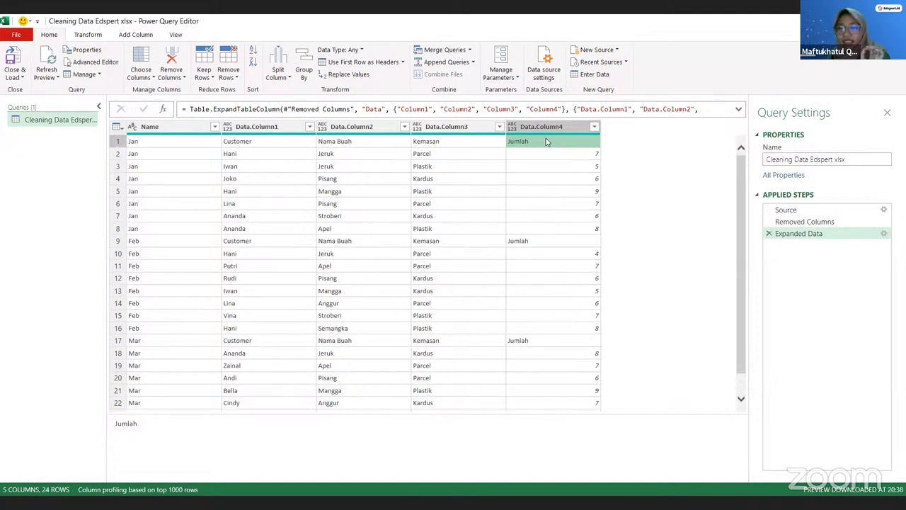
click(594, 126)
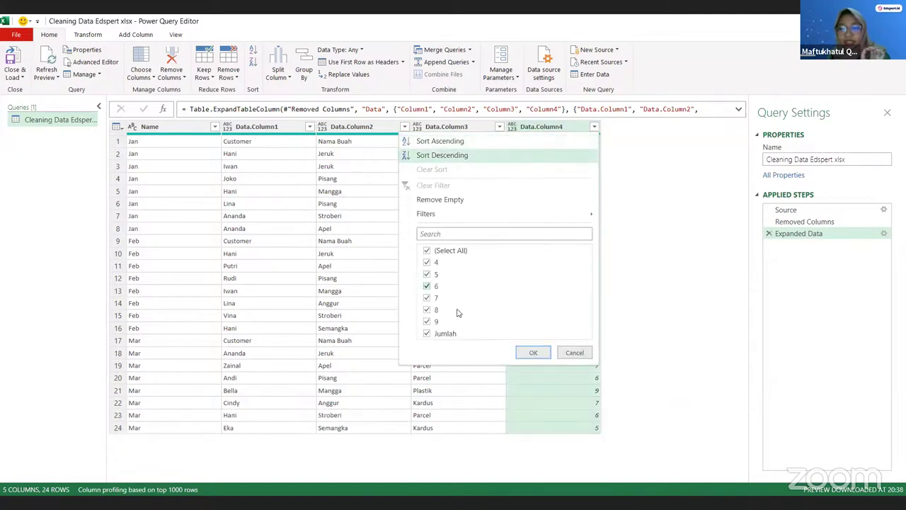
click(631, 150)
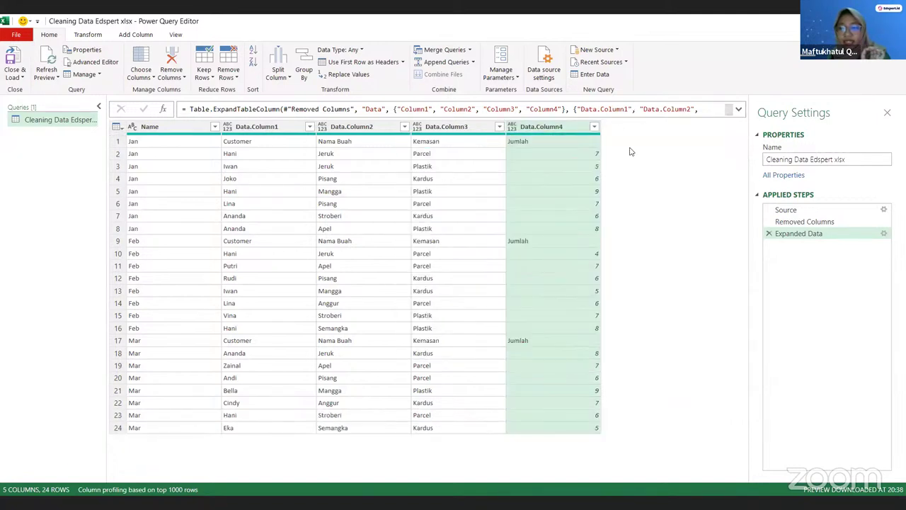
click(595, 126)
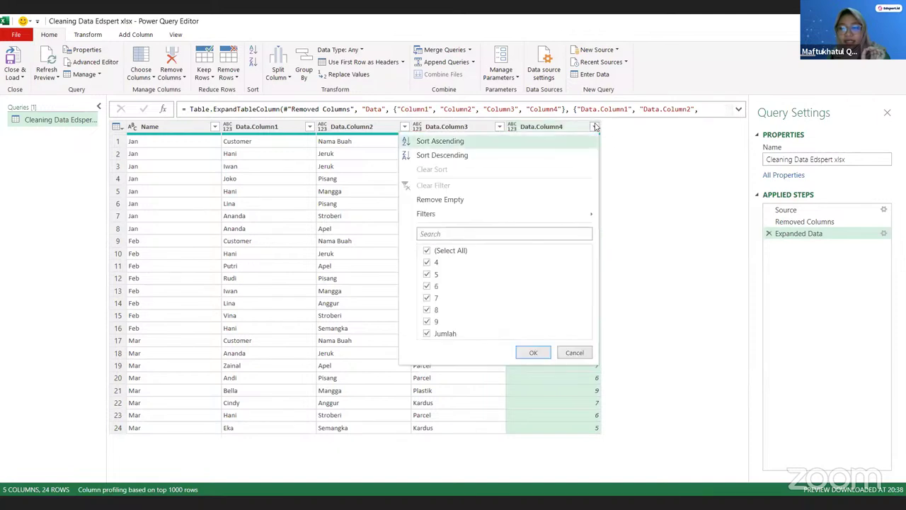
click(427, 333)
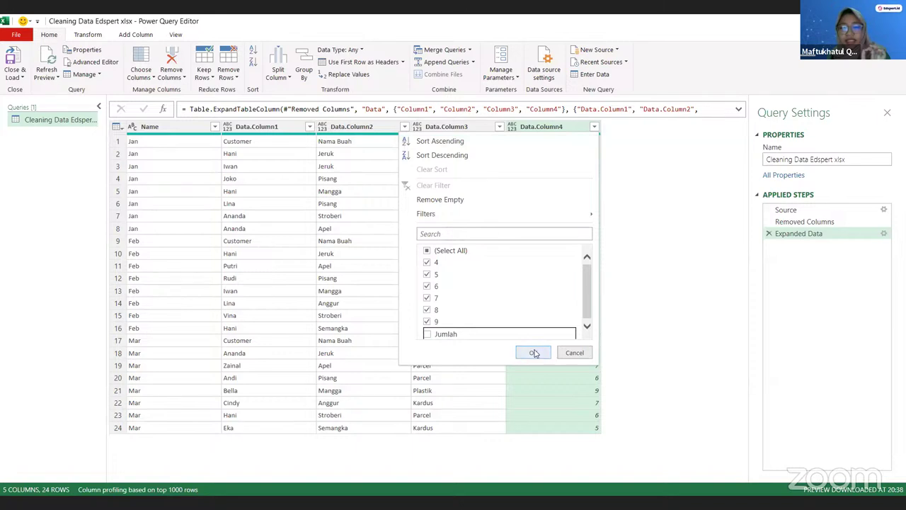
click(535, 353)
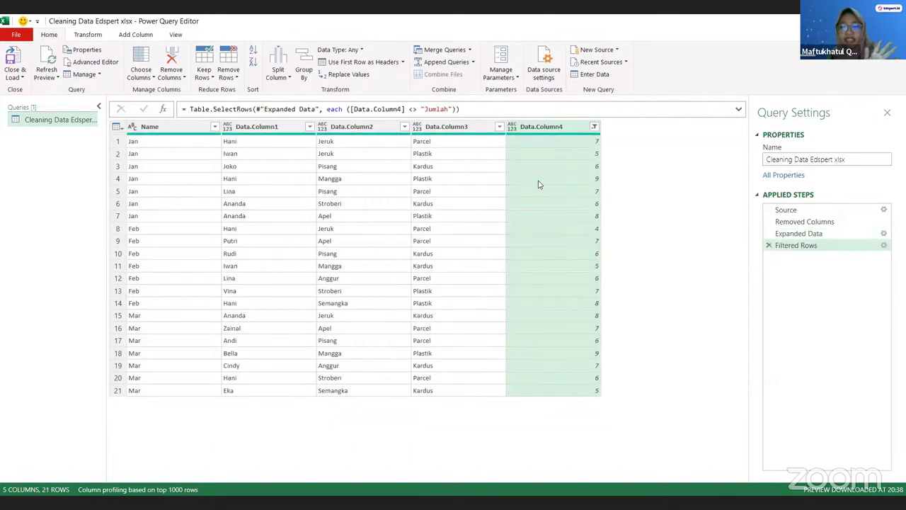
Rename the Data.Column1 column to Nama and the Data.Column2 column to Buah
click(461, 192)
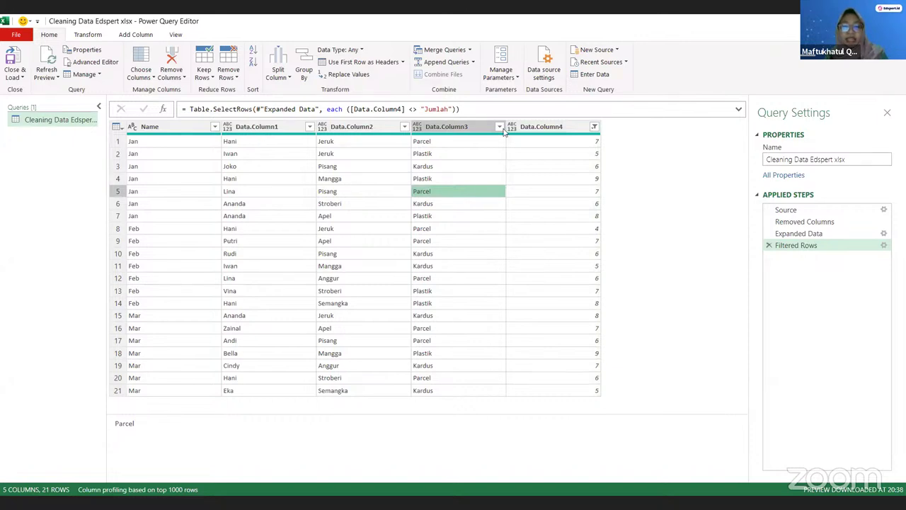
double_click(274, 129)
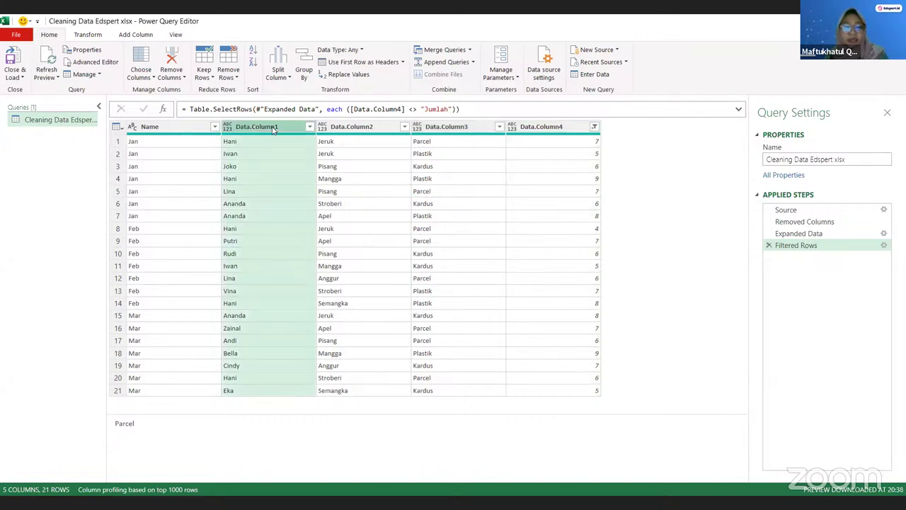
text(Nama)
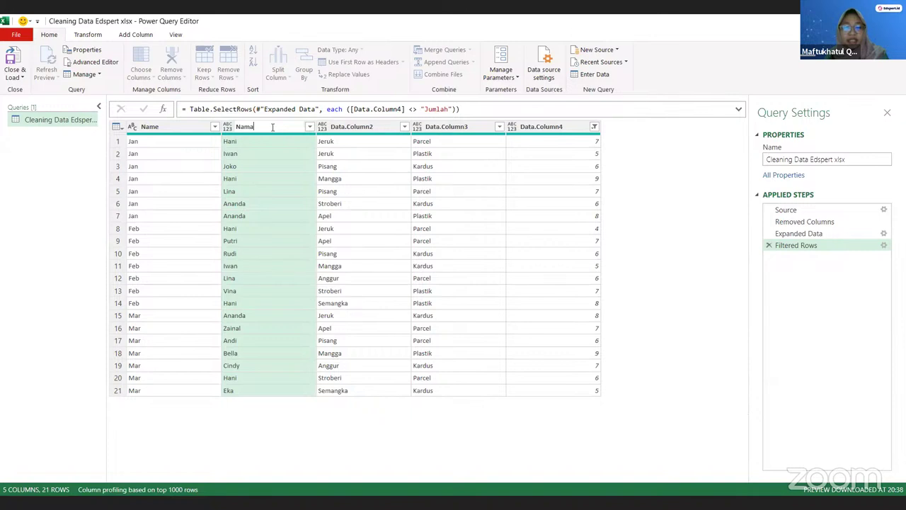
key(Return)
click(356, 128)
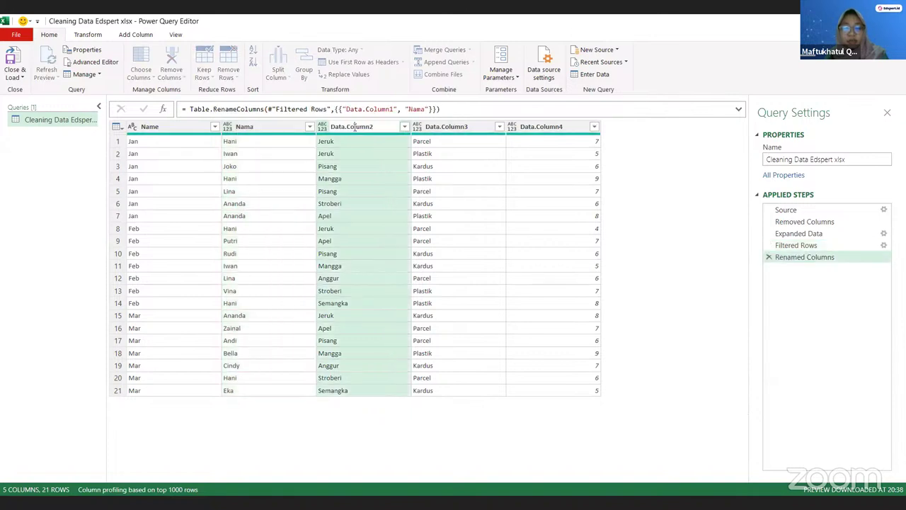
double_click(355, 128)
text(Buah)
key(Return)
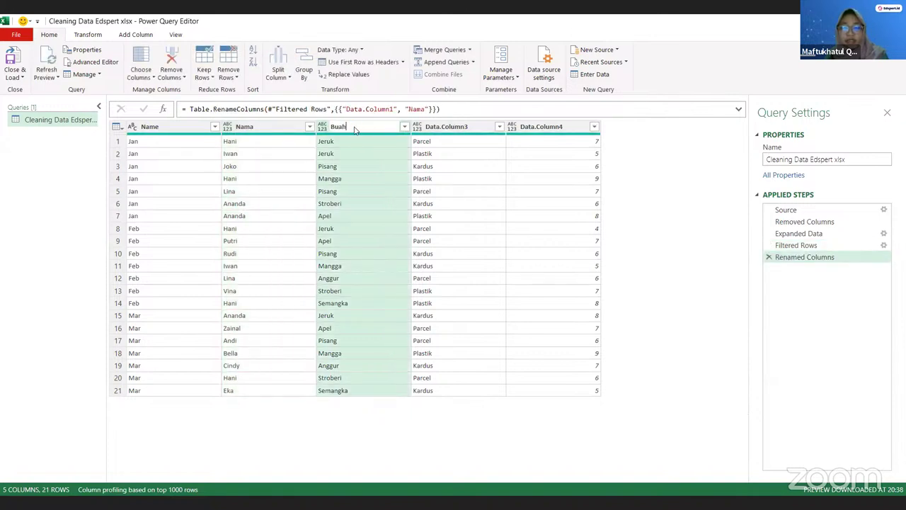
Rename the Data.Column3 column to Kemasan and the Data.Column4 column to Jumlah
click(436, 127)
double_click(435, 128)
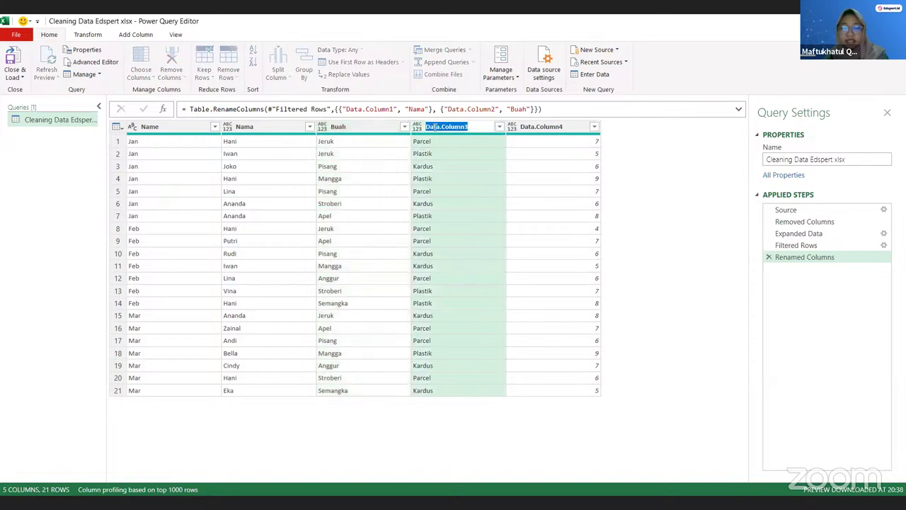
text(Kemas)
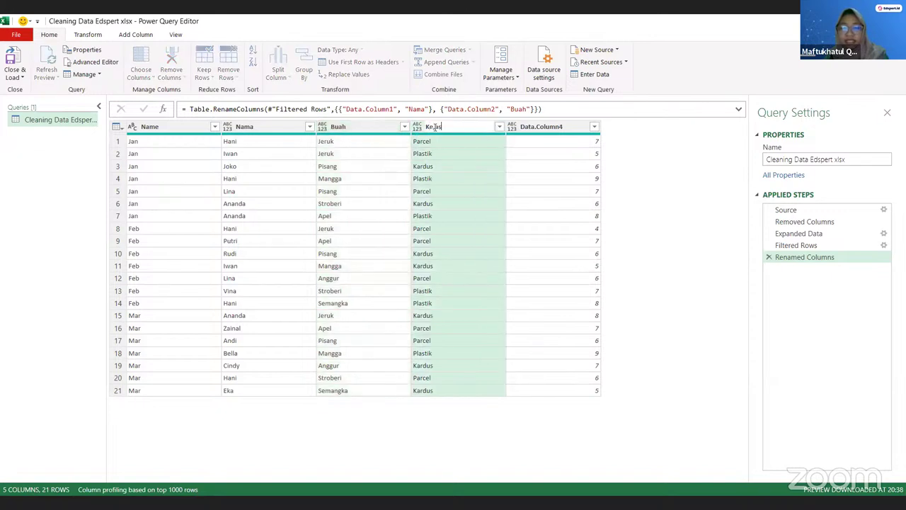
text(an)
key(Return)
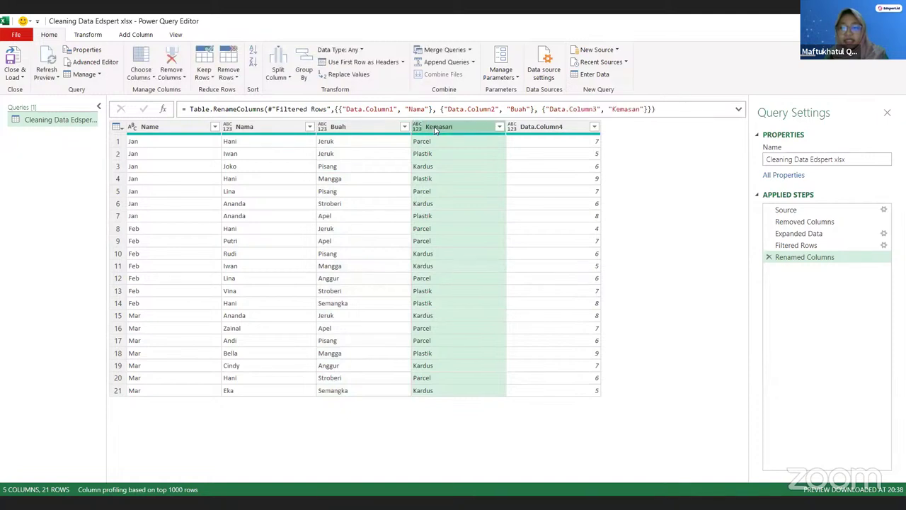
click(549, 127)
double_click(550, 128)
text(Jumlah)
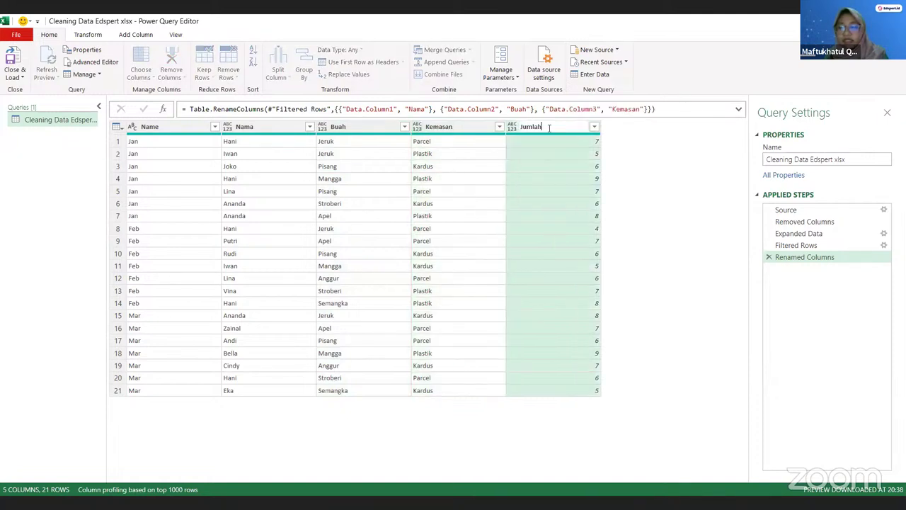
key(Return)
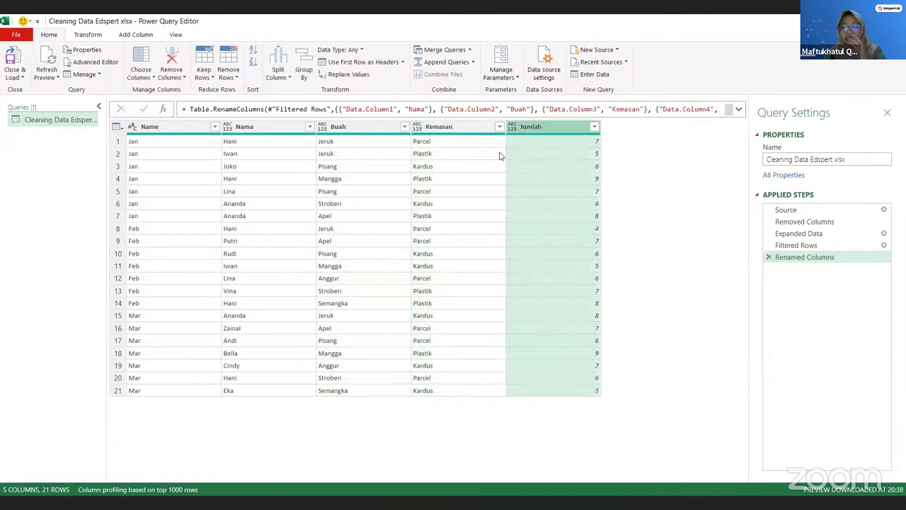
click(551, 177)
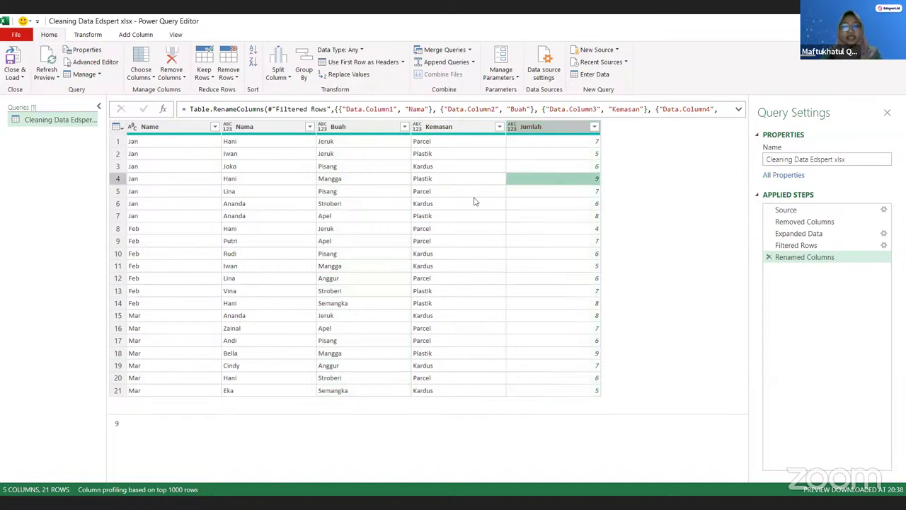
click(257, 167)
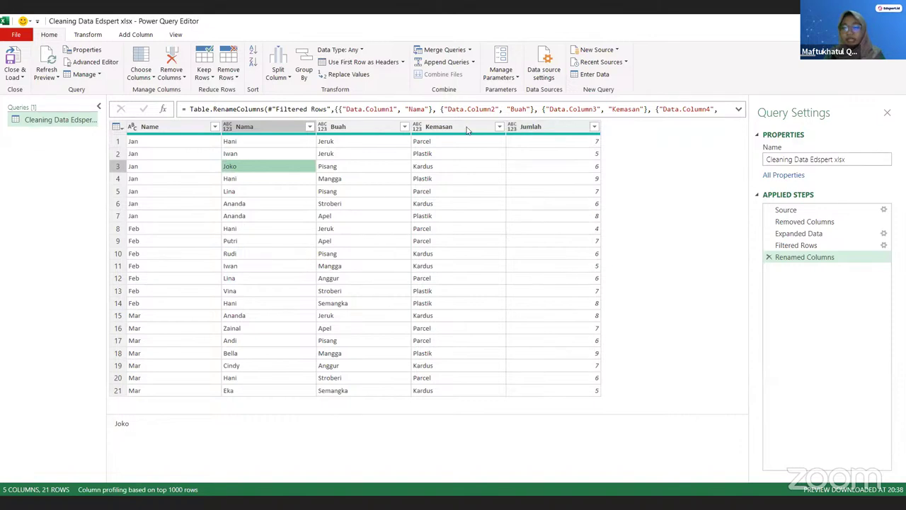
Close the query editor and load the query as a table into the existing worksheet Sheet1 at cell A1
click(20, 79)
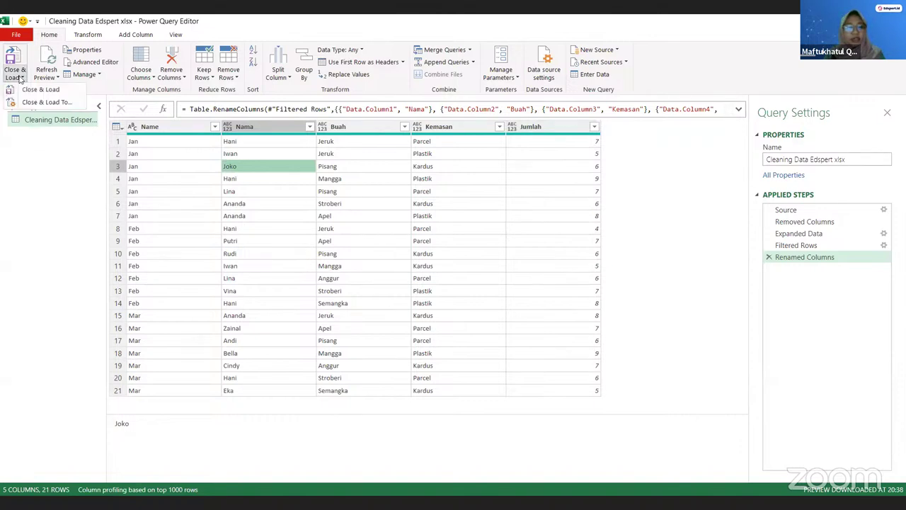
click(60, 105)
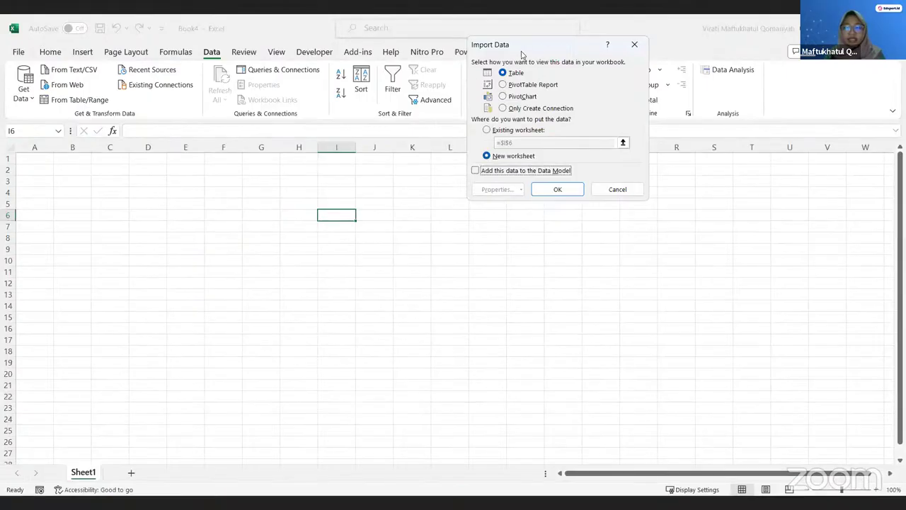
drag(522, 54, 408, 217)
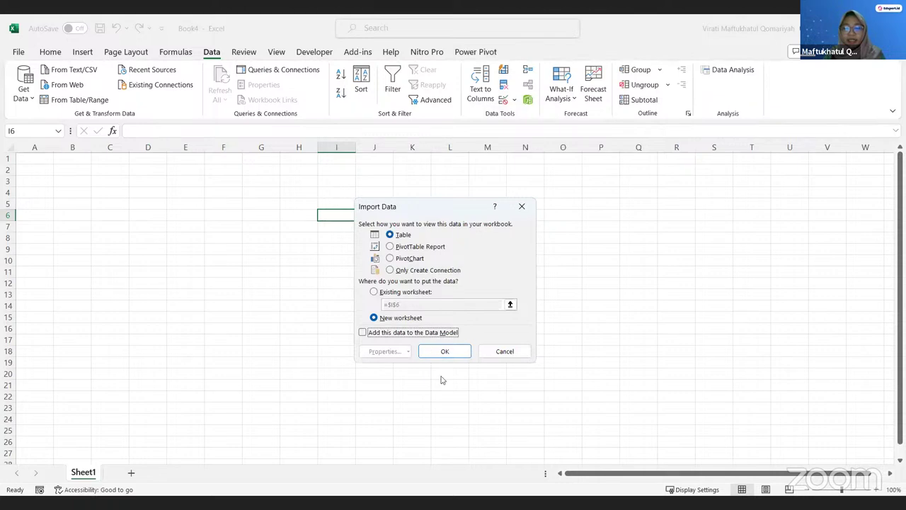
click(375, 292)
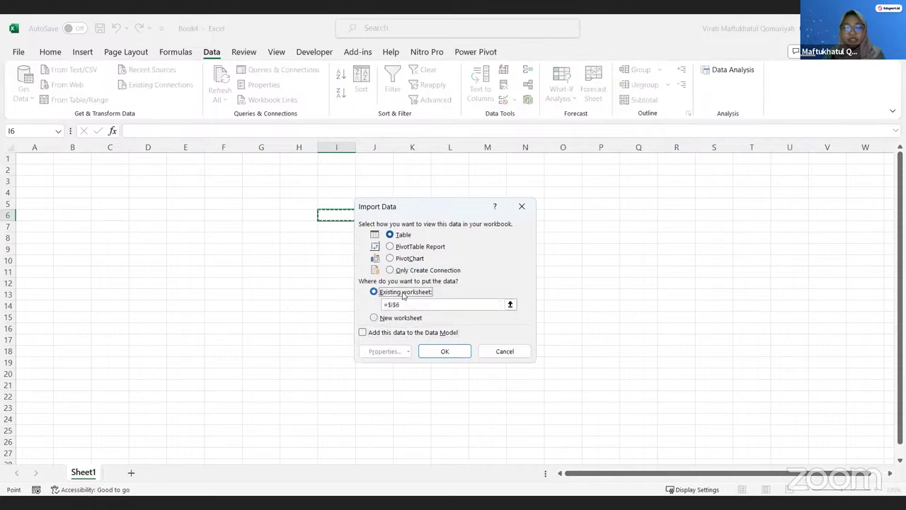
click(510, 306)
click(510, 305)
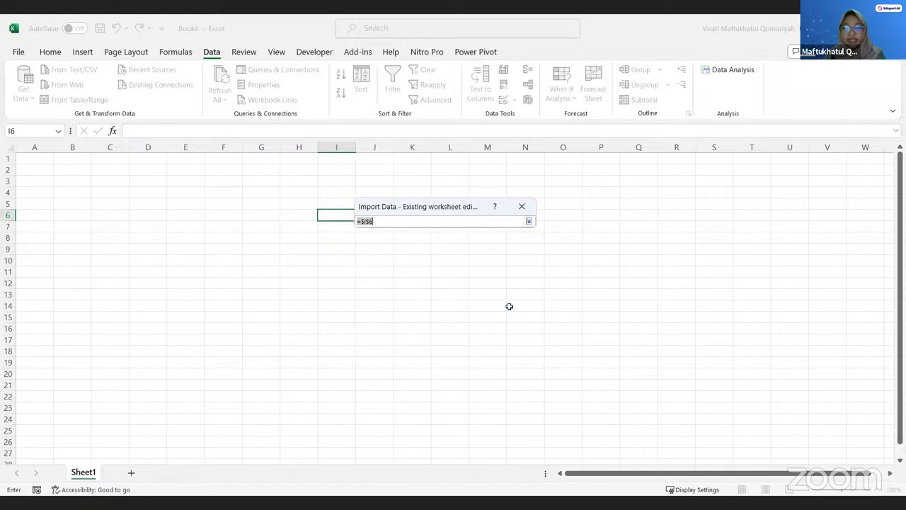
click(32, 159)
key(Return)
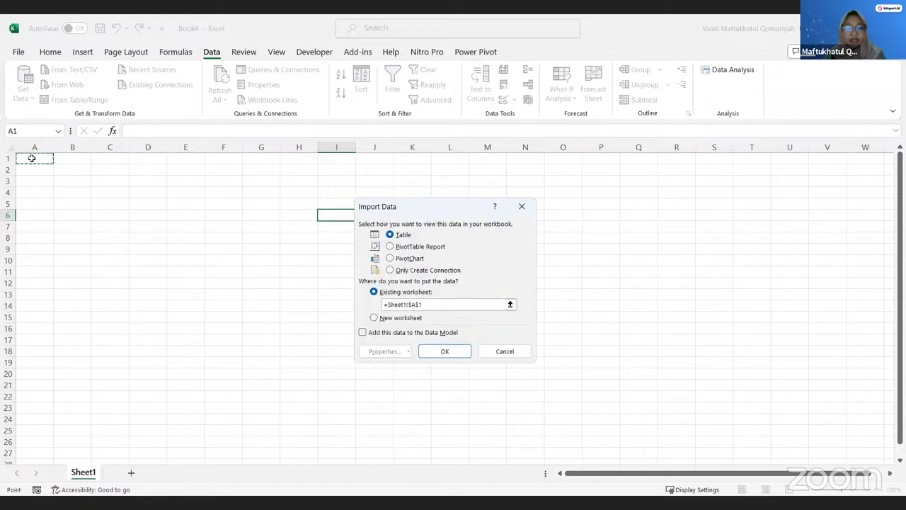
key(Return)
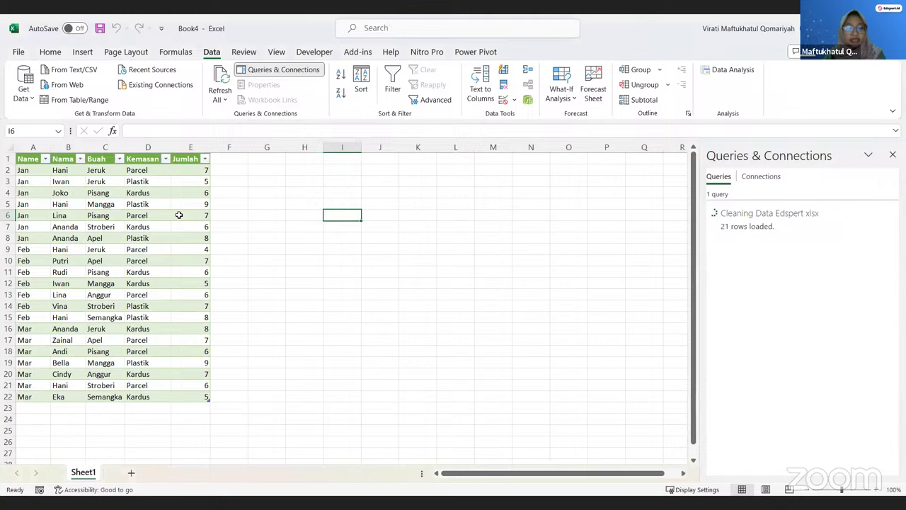
click(178, 282)
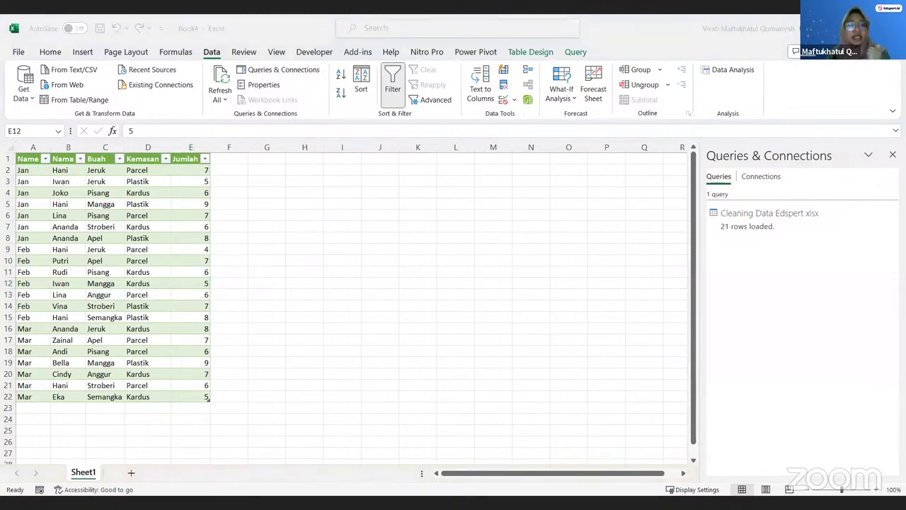
Switch to the Cleaning Data Edspert.xlsx workbook and add a new sheet named April after Mar
click(134, 473)
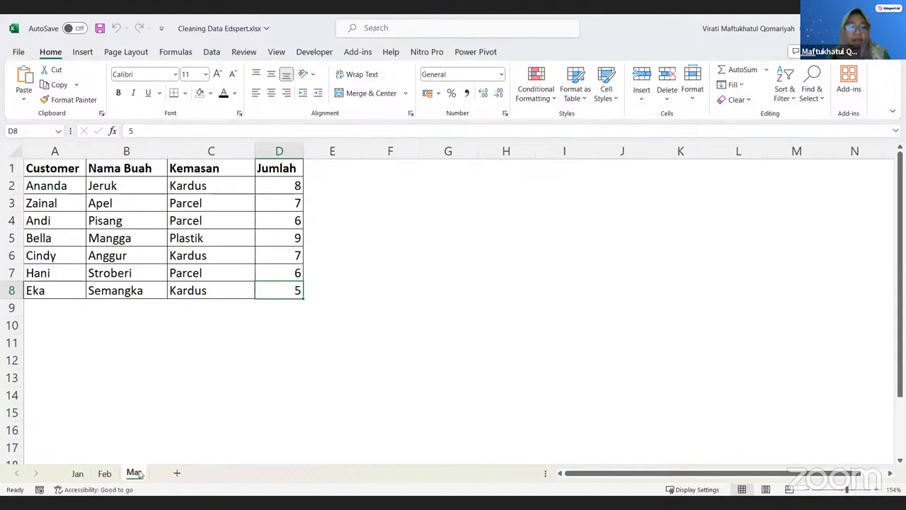
click(177, 473)
double_click(168, 473)
text(April)
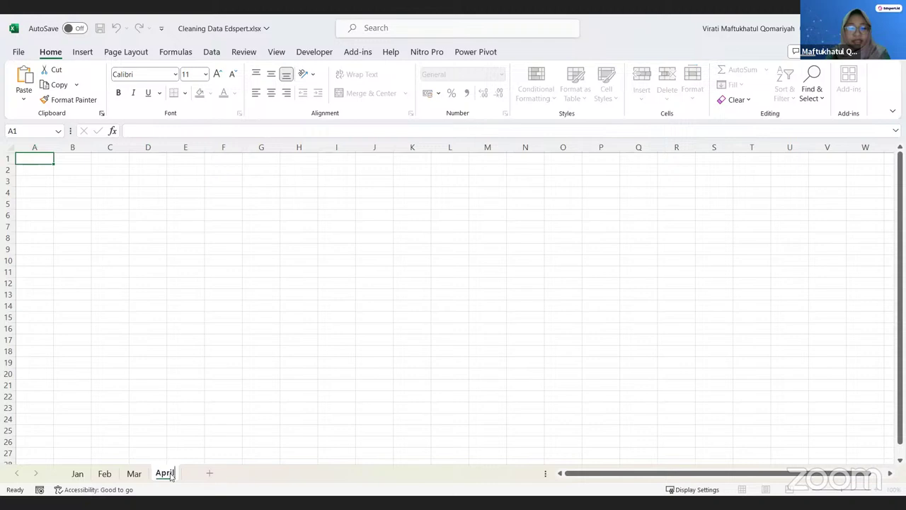
key(Return)
Copy the Mar sheet's table A1:D8, including its headers, and paste it into the April sheet at A1
click(134, 473)
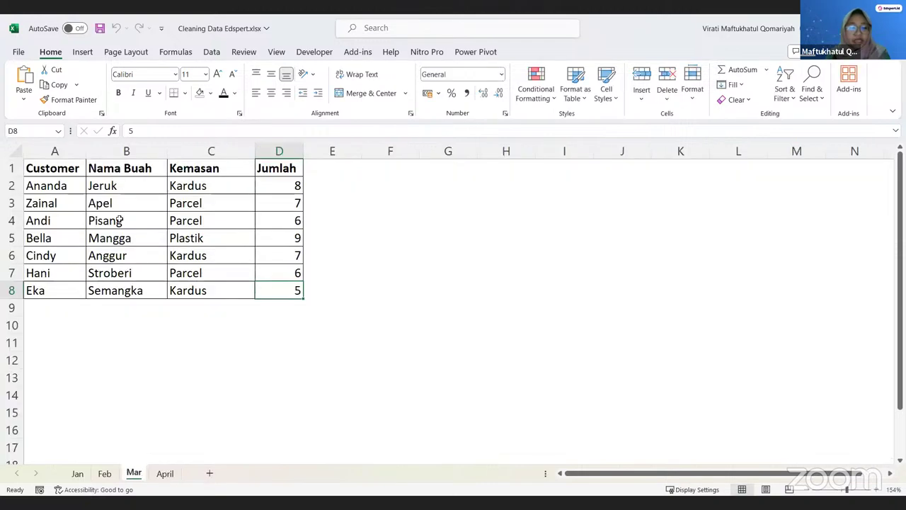
drag(58, 180, 279, 289)
key(ctrl+c)
click(168, 472)
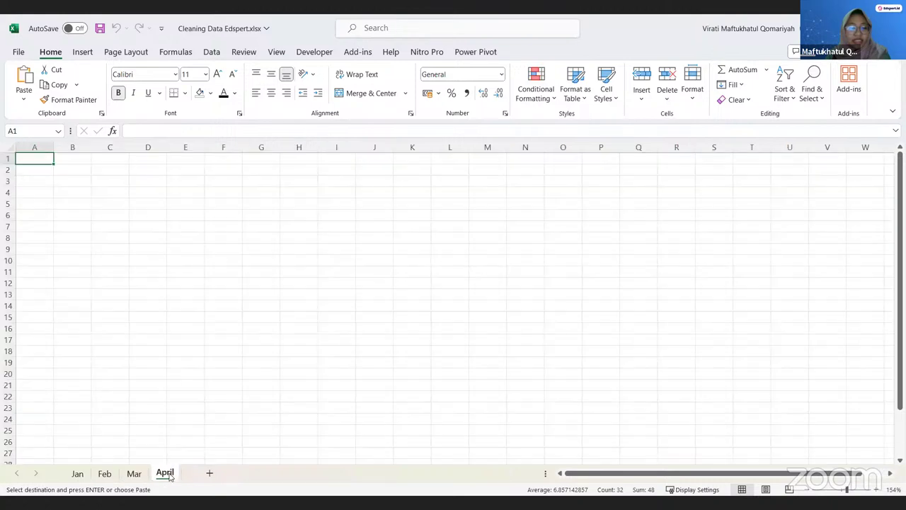
key(ctrl+v)
Replace the customer names in cells A2 and A3 of the April sheet with two new first names
click(31, 170)
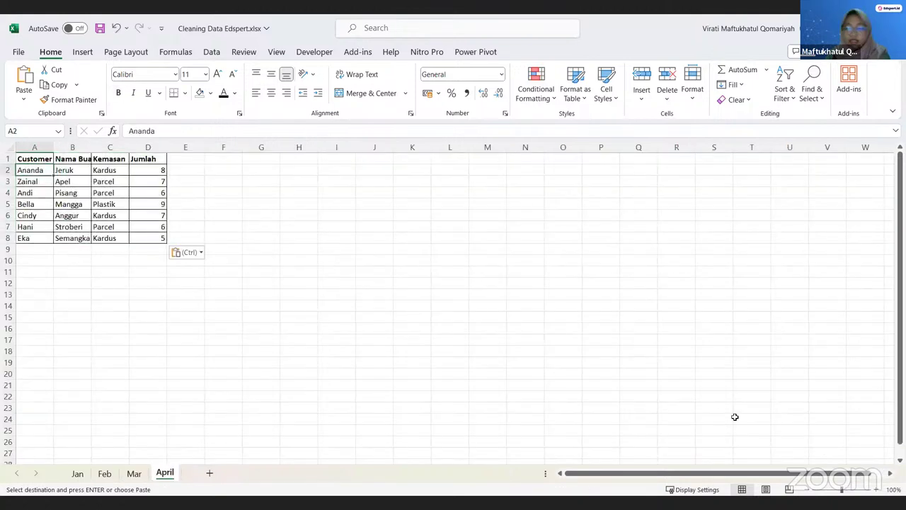
click(877, 488)
click(876, 488)
click(877, 488)
click(877, 489)
click(876, 488)
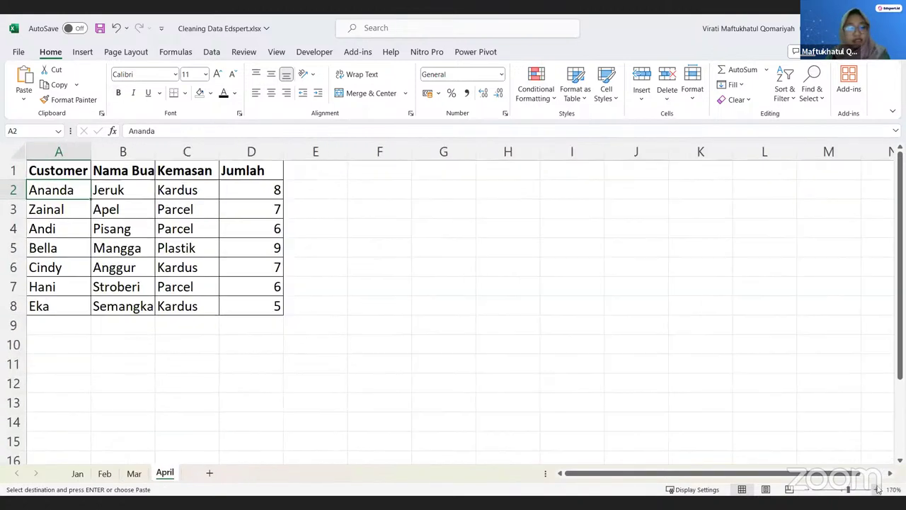
click(877, 489)
click(876, 489)
click(877, 488)
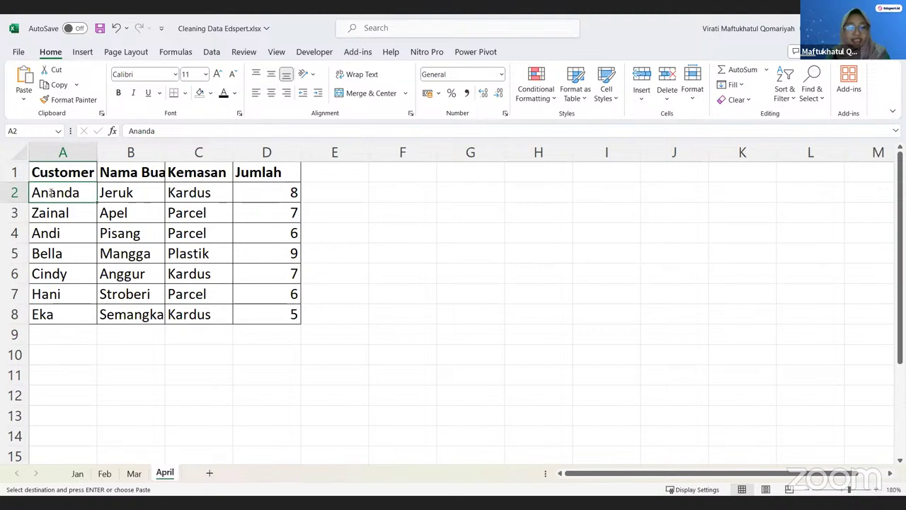
text(Farhan)
key(Return)
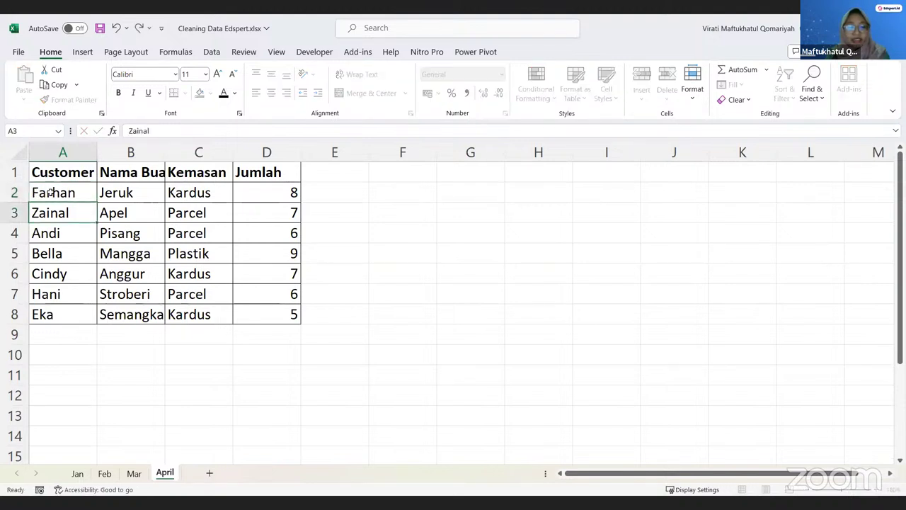
text(Diman)
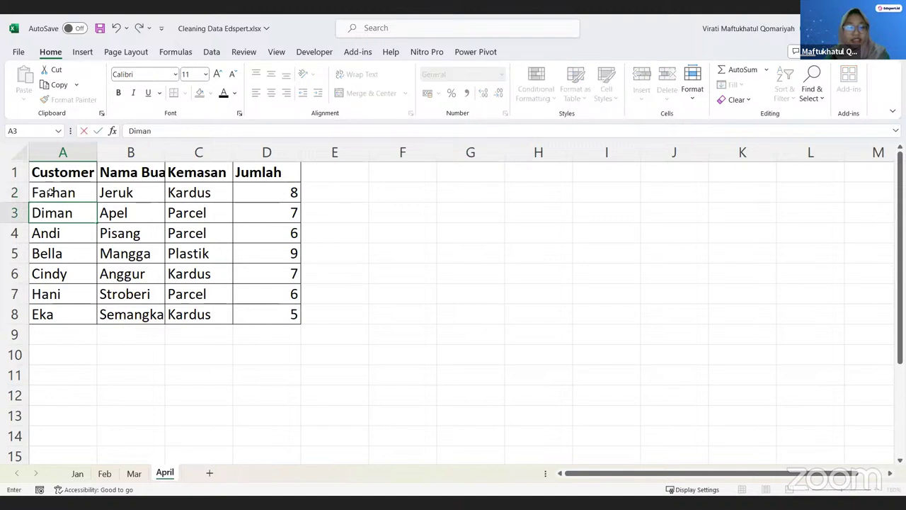
key(BackSpace)
text(s)
key(Return)
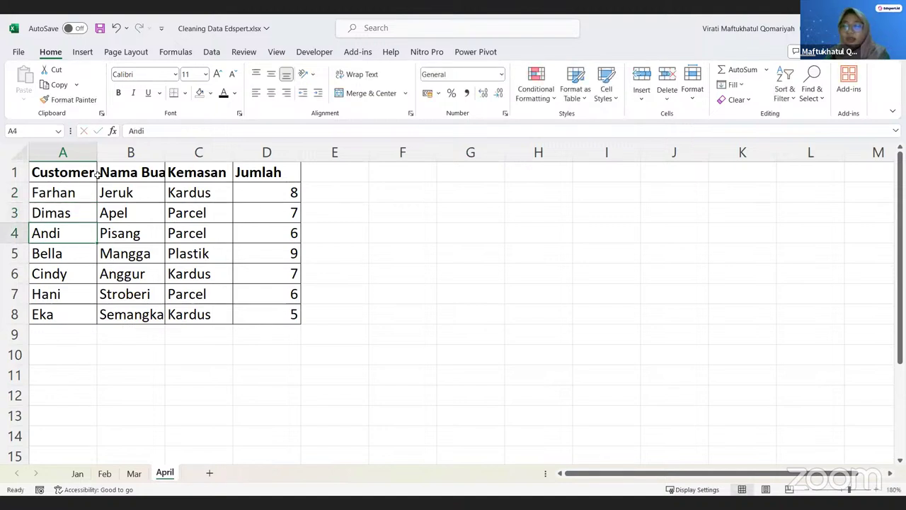
Replace the remaining customer names in cells A4 to A8 with five new first names
text(Rahmi)
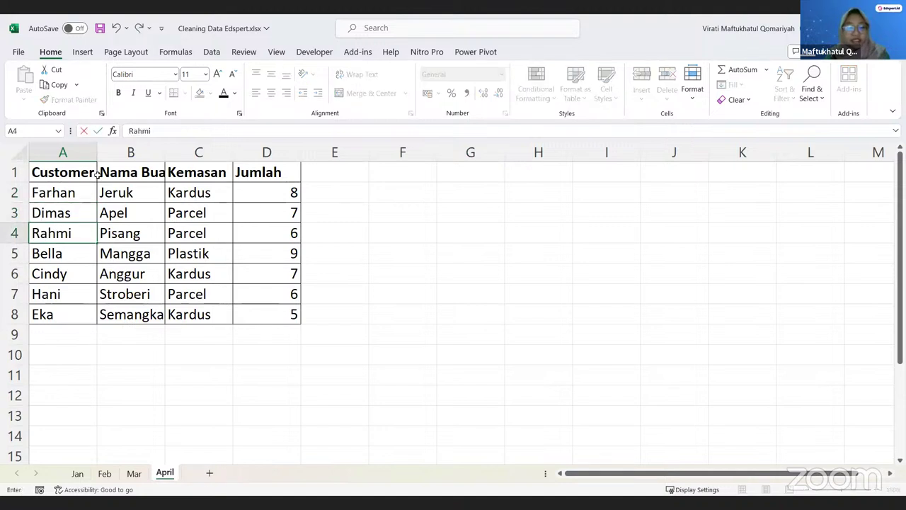
key(Return)
text(Fajar)
key(Return)
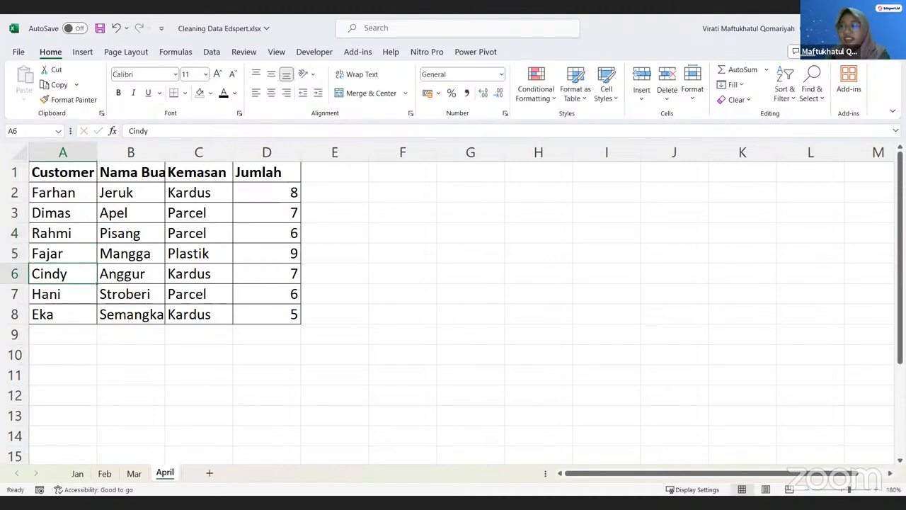
text(Aziz)
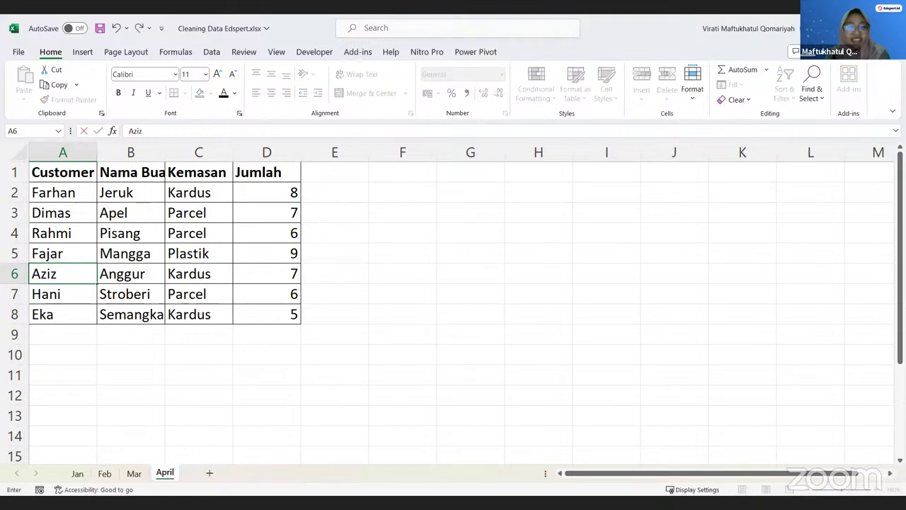
key(Return)
text(Wini)
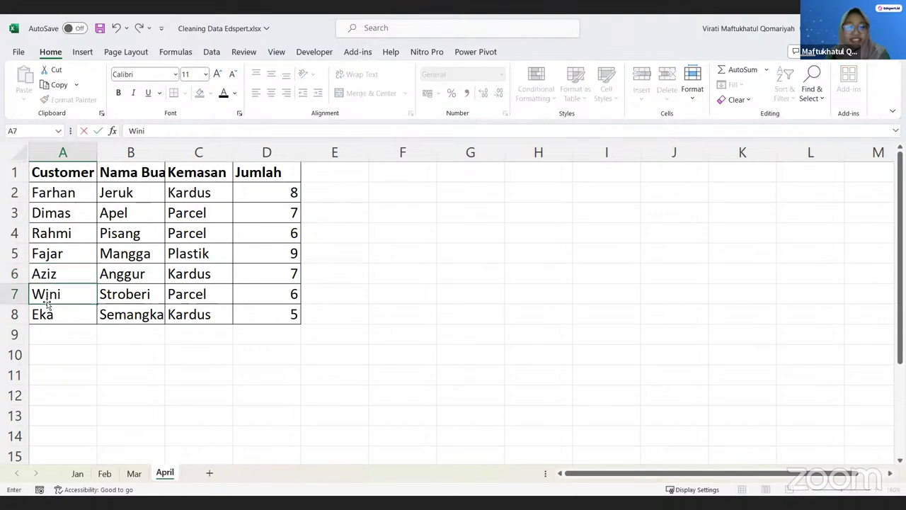
key(Return)
text(Firsta)
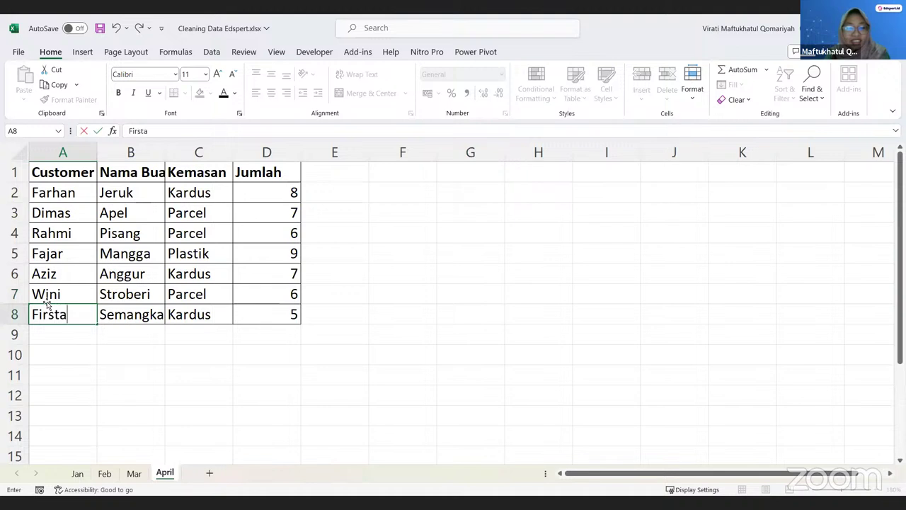
key(Return)
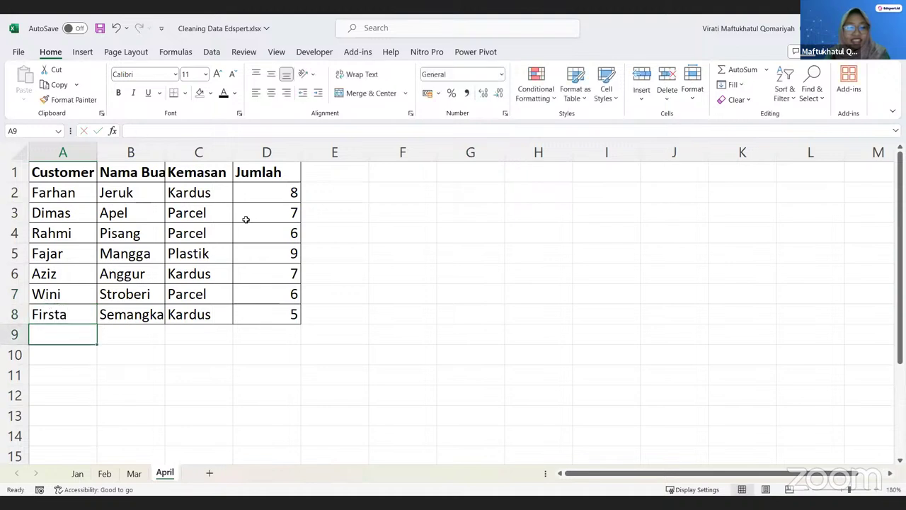
Set the Jumlah values in cells D2 to D8 to 2, 3, 4, 5, 6, 7 and 8
click(287, 184)
text(2)
key(Return)
text(3 4 5 6 7 )
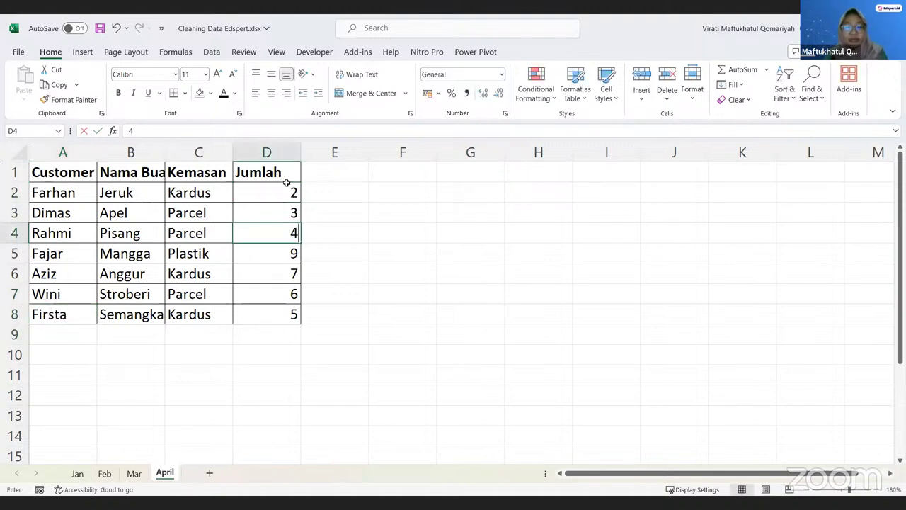
text(8)
key(Return)
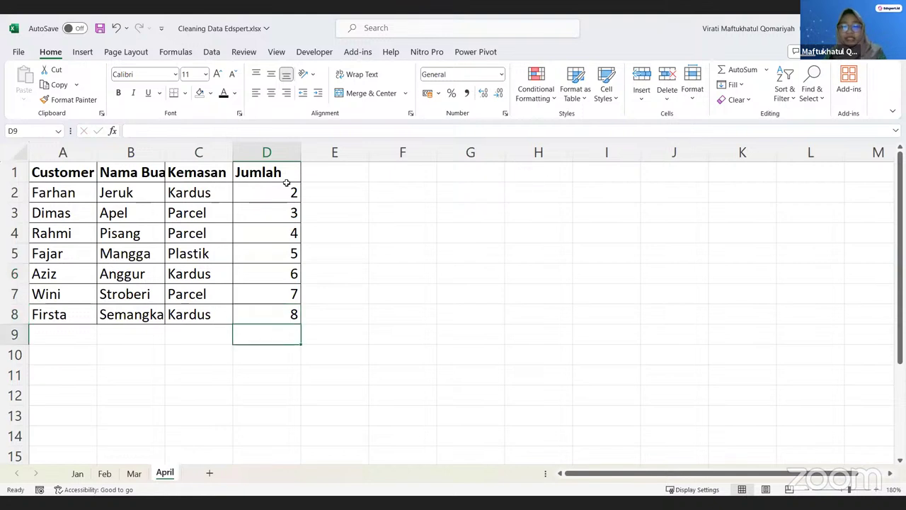
click(248, 253)
click(322, 276)
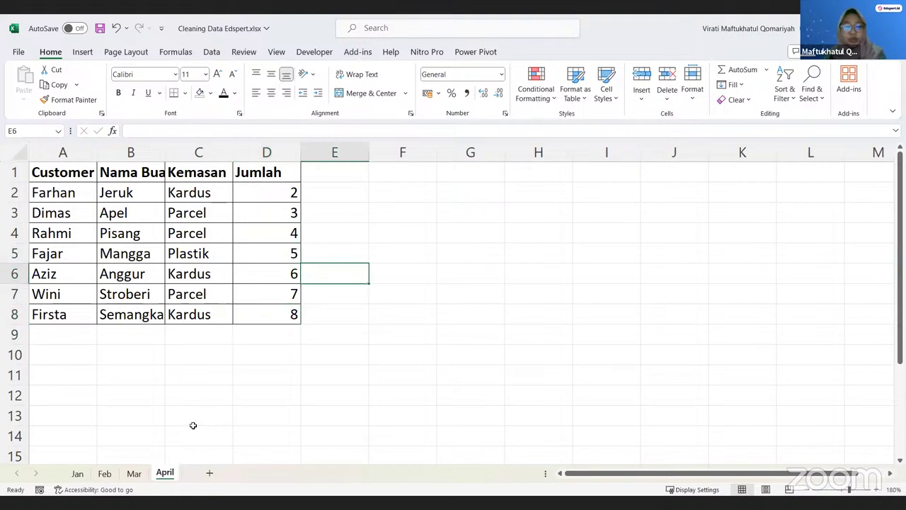
Shorten the April sheet's name to Apr and save the workbook
double_click(165, 473)
key(End)
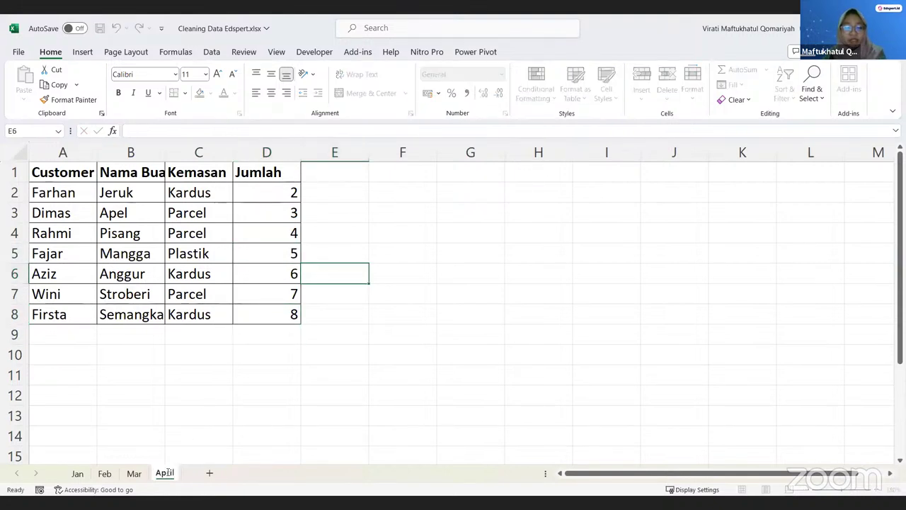
key(BackSpace)
key(BackSpace)
key(Return)
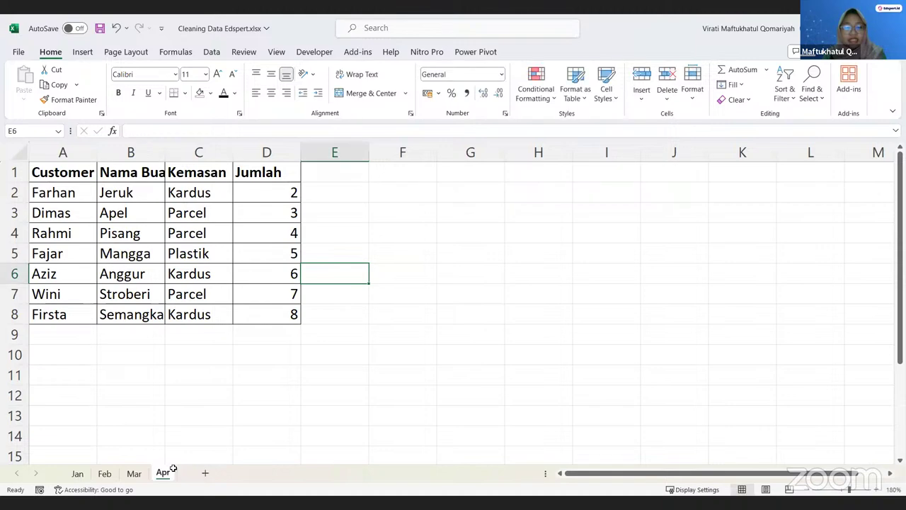
click(374, 352)
click(100, 28)
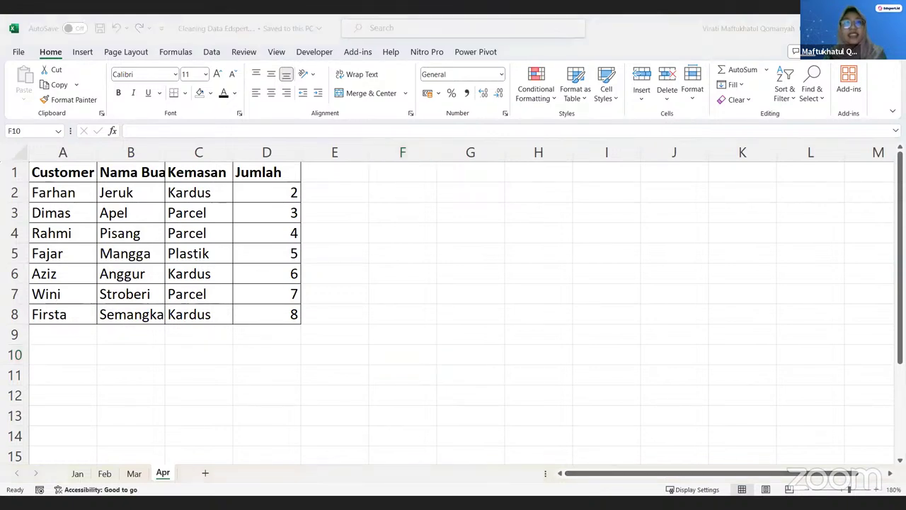
Switch to the Book4 workbook and refresh the combined query table on Sheet1
key(alt+Tab)
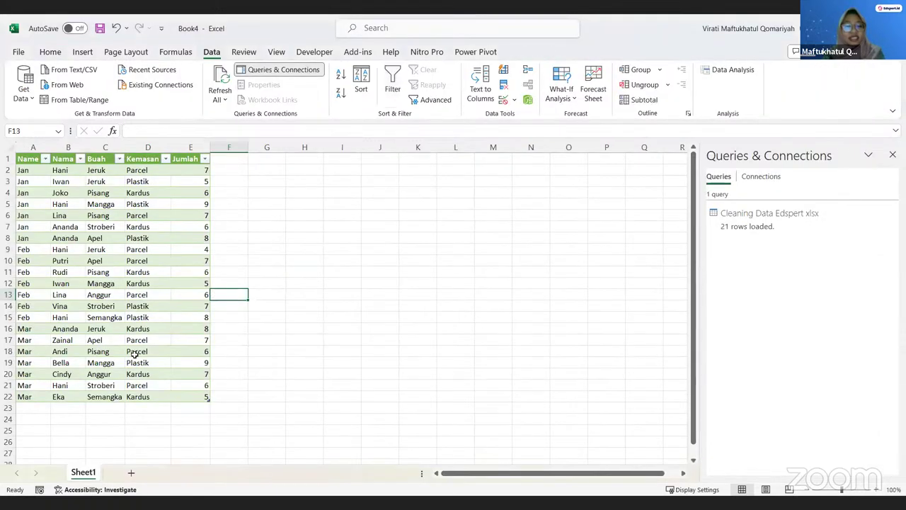
click(145, 351)
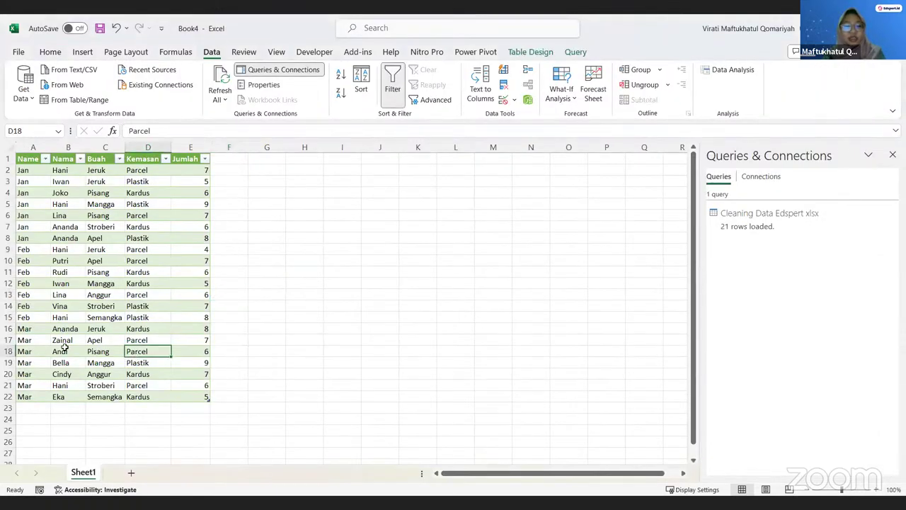
click(181, 284)
right_click(181, 284)
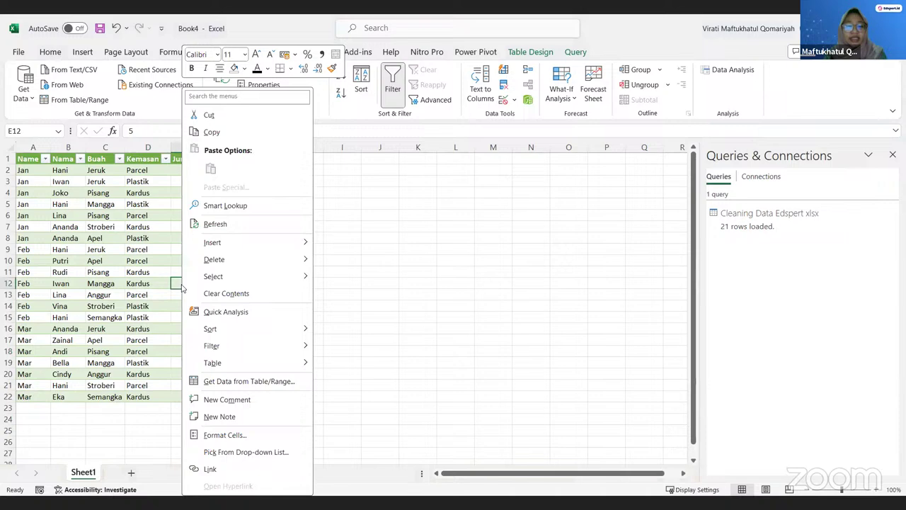
click(216, 224)
Look through the refreshed table on Sheet1, checking the Jan, Feb, Mar and Apr rows and their columns
scroll(139, 329, down, 4)
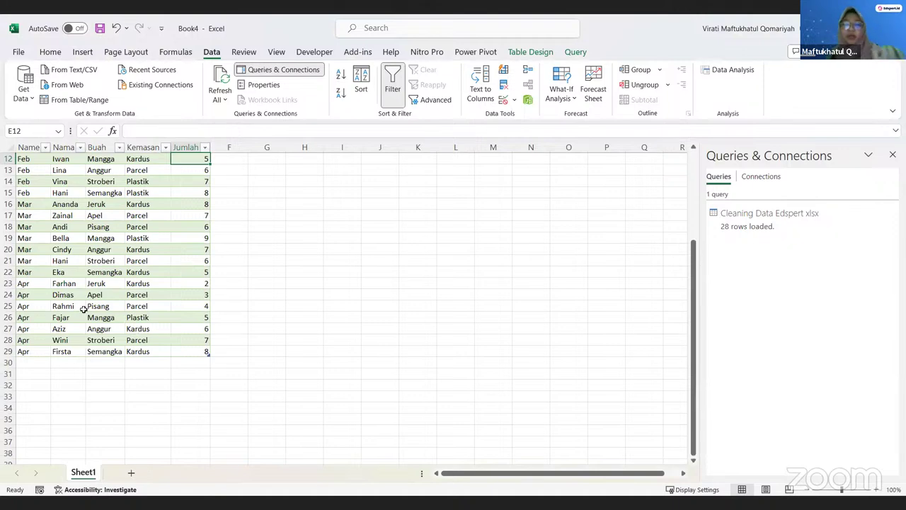
click(43, 286)
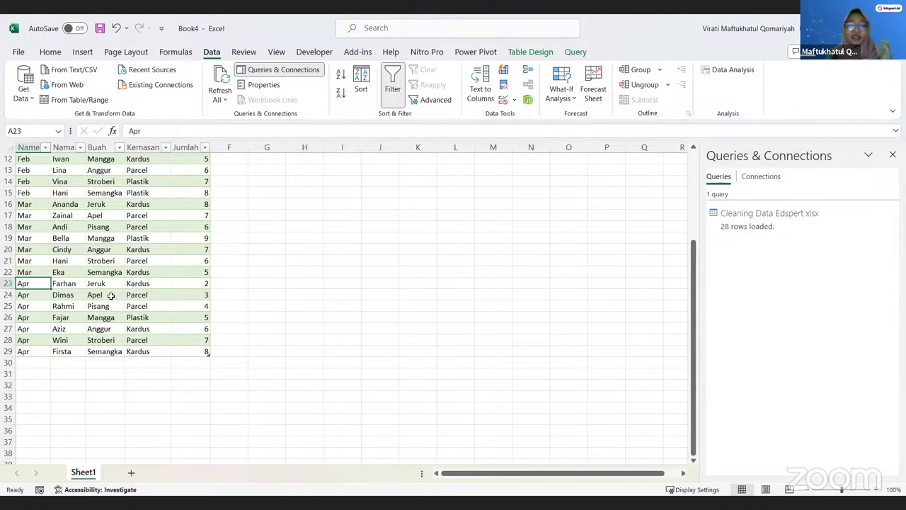
scroll(111, 296, up, 4)
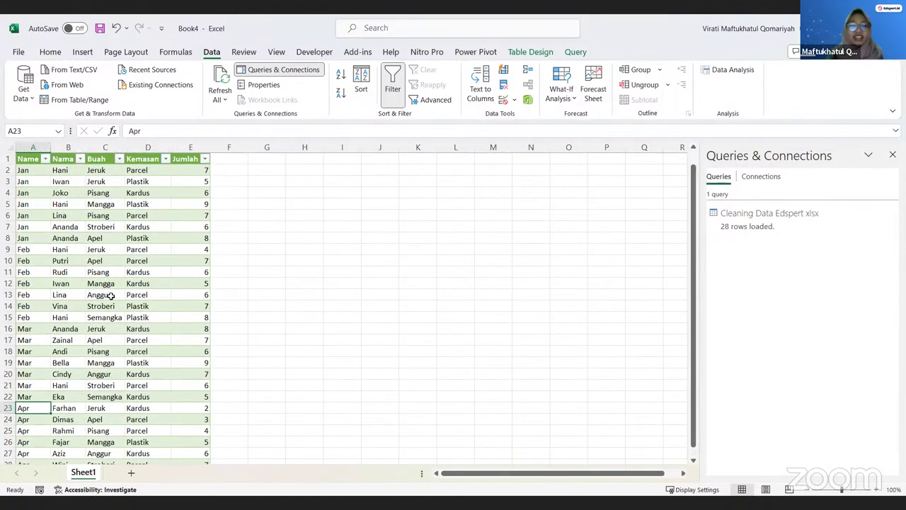
click(149, 261)
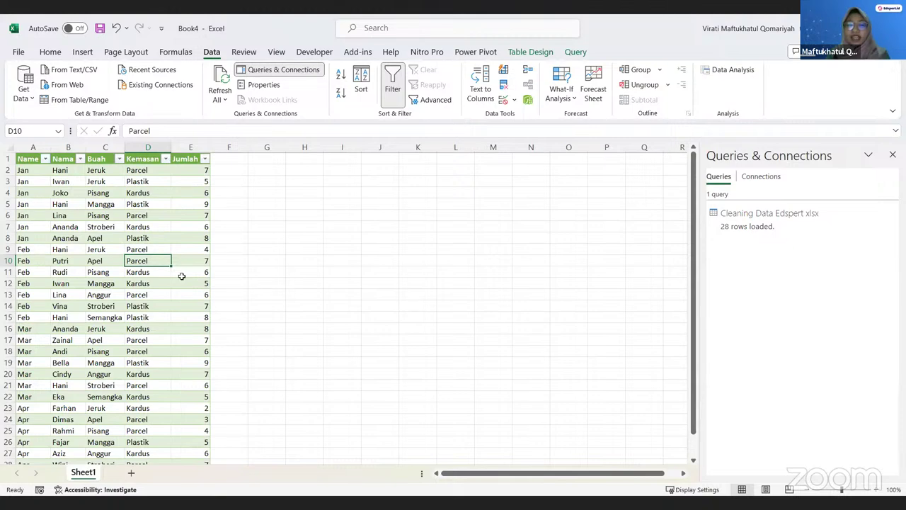
scroll(131, 278, down, 3)
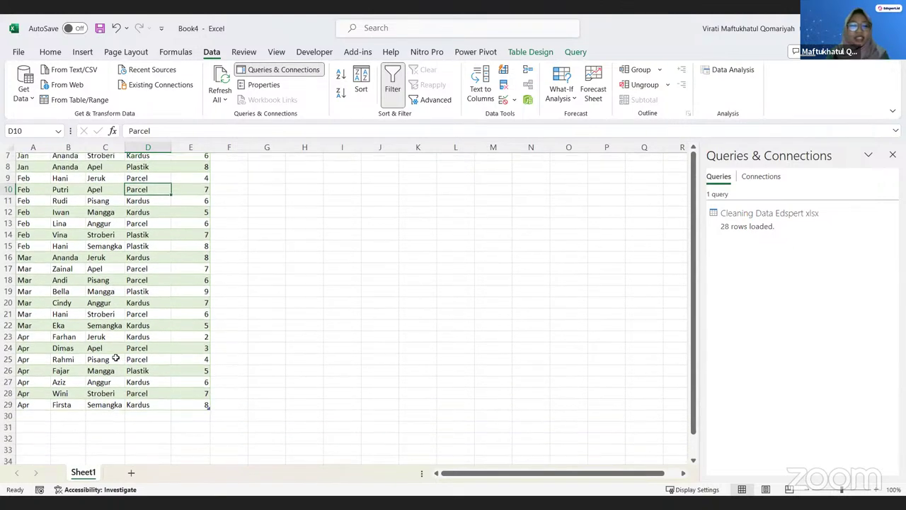
click(144, 283)
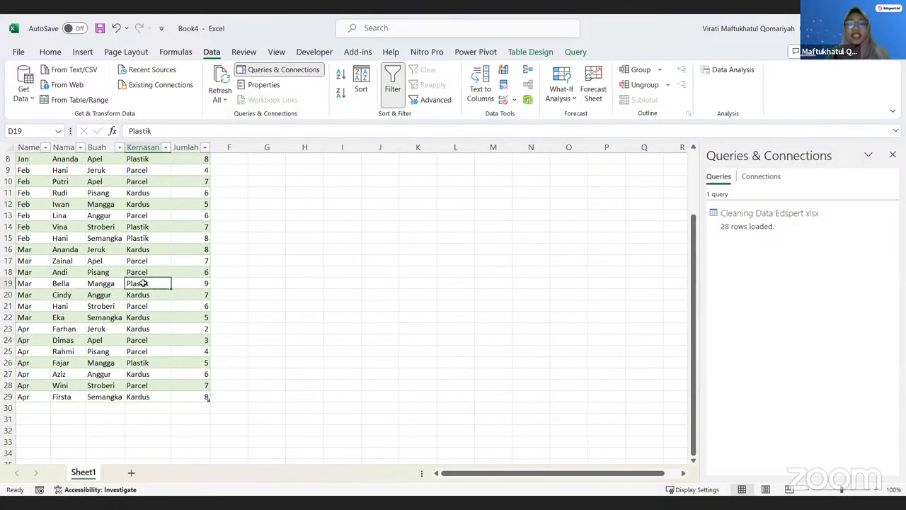
scroll(144, 283, up, 3)
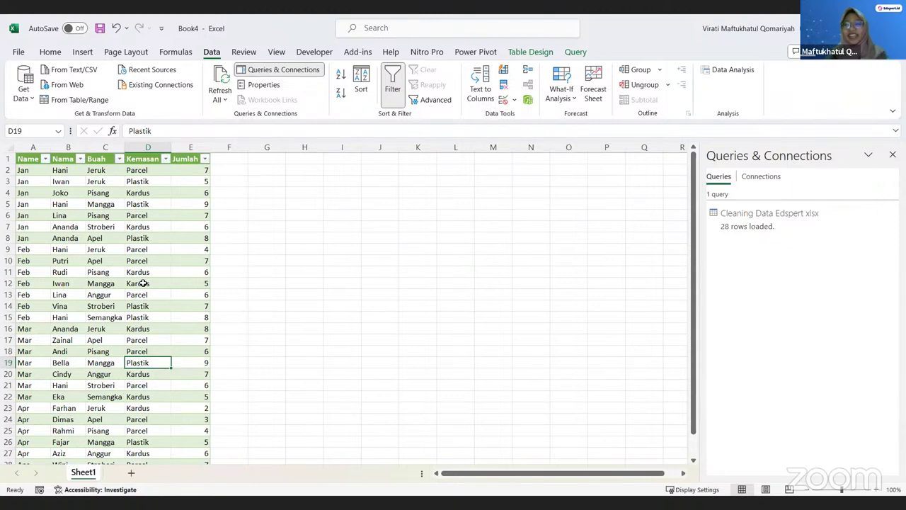
scroll(144, 283, down, 2)
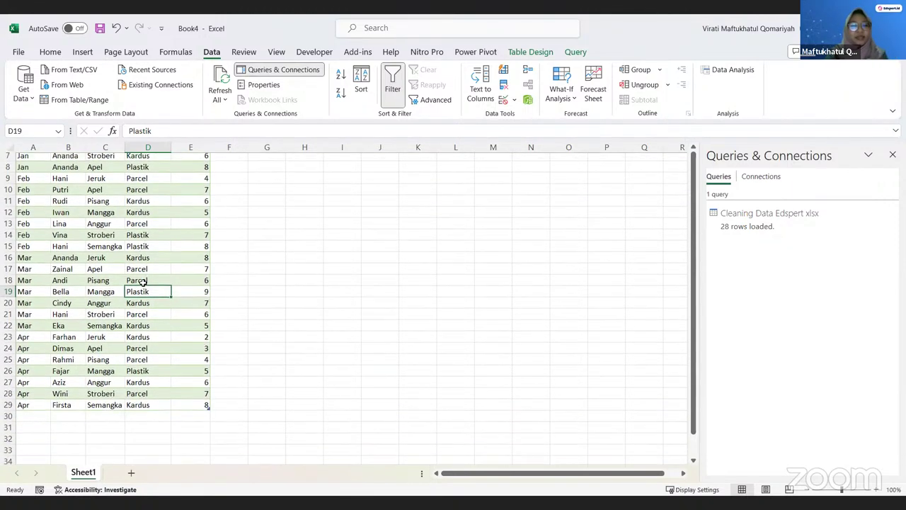
scroll(124, 253, up, 2)
click(174, 251)
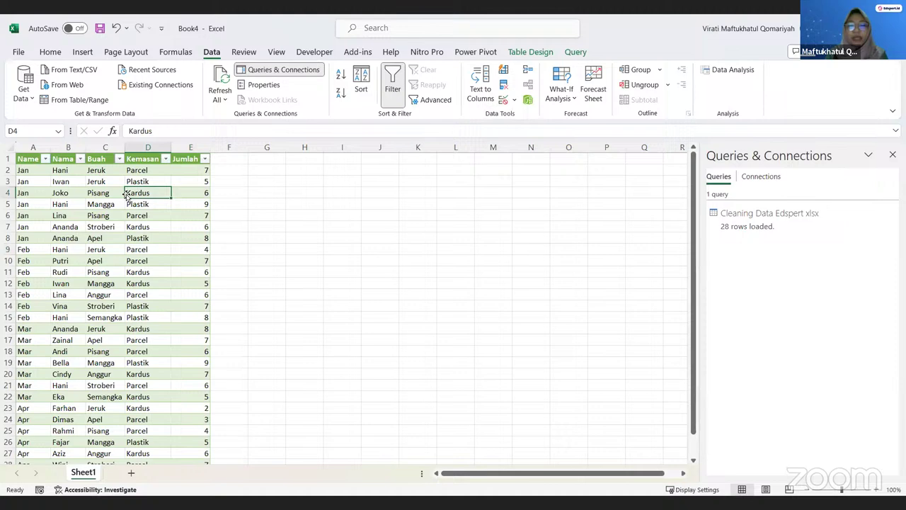
click(179, 234)
click(146, 239)
click(191, 292)
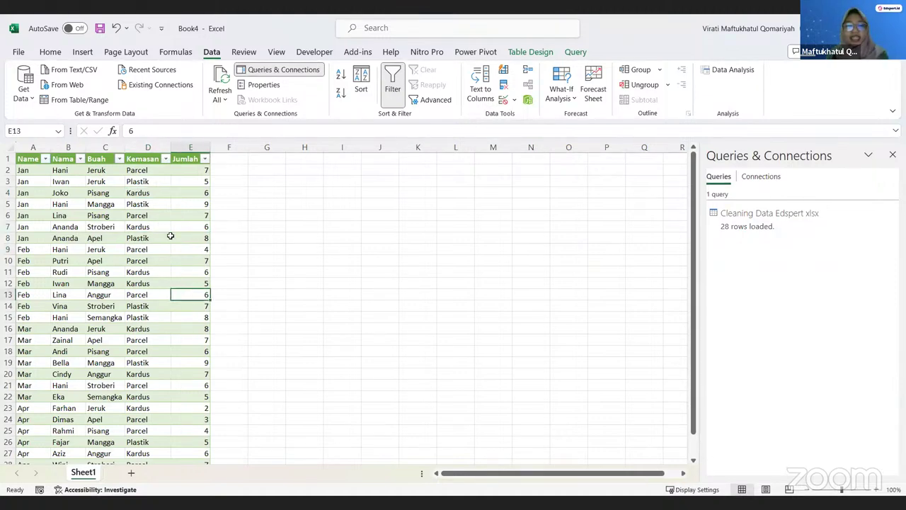
scroll(178, 241, down, 6)
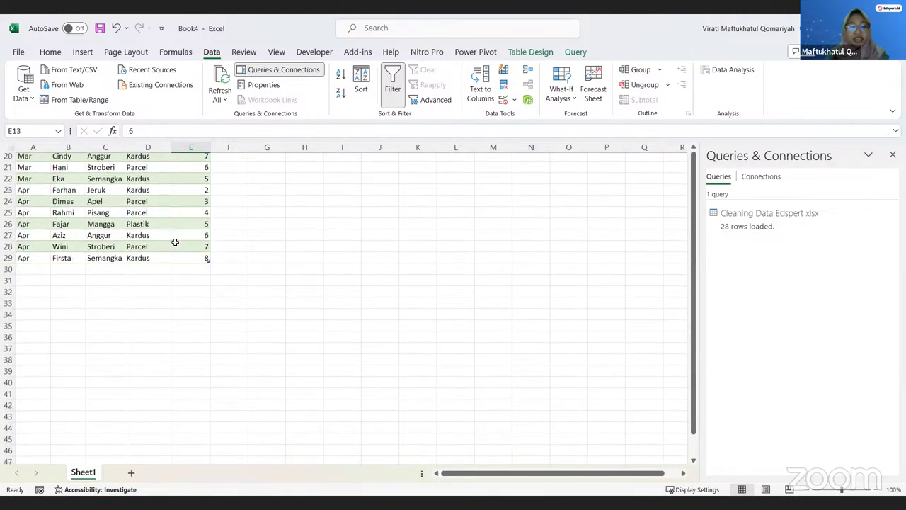
scroll(178, 271, up, 6)
click(189, 313)
scroll(190, 314, down, 5)
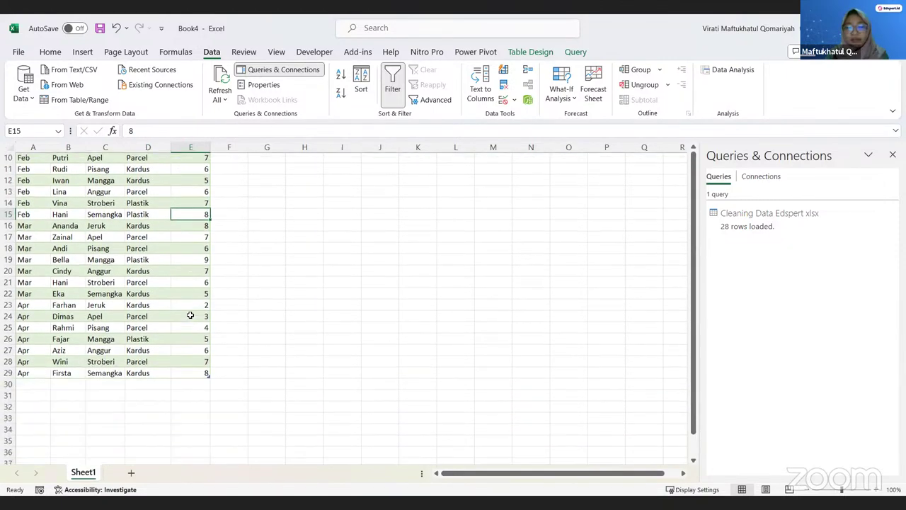
scroll(190, 314, up, 3)
scroll(191, 314, up, 1)
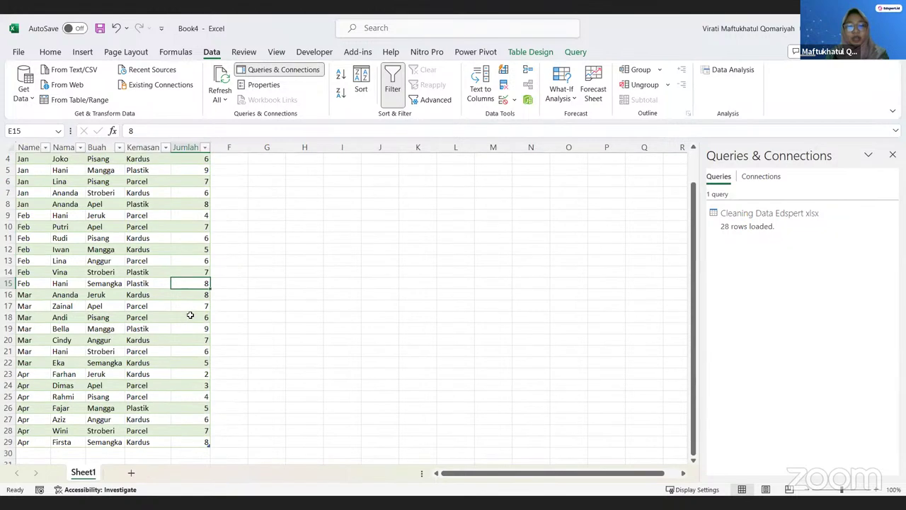
scroll(191, 314, up, 1)
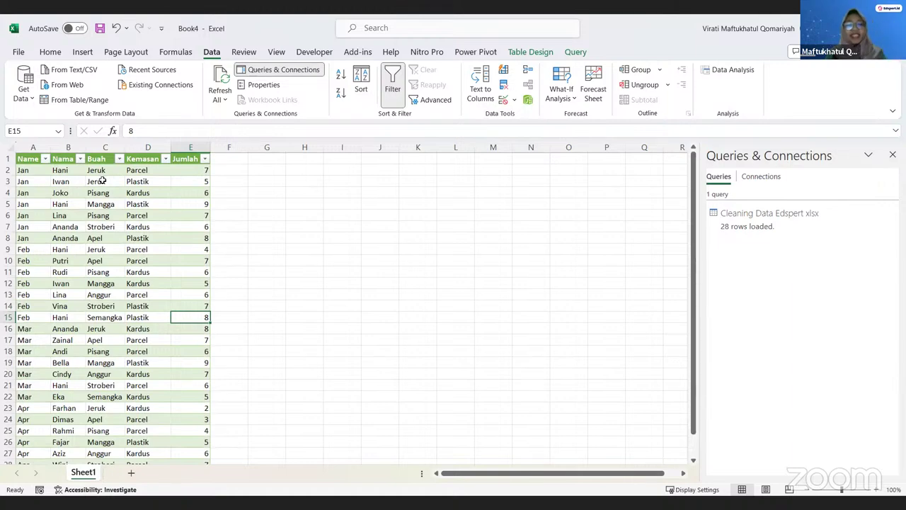
Review the combined monthly records on Sheet1 from the first Jan row down to the last Apr row
click(126, 214)
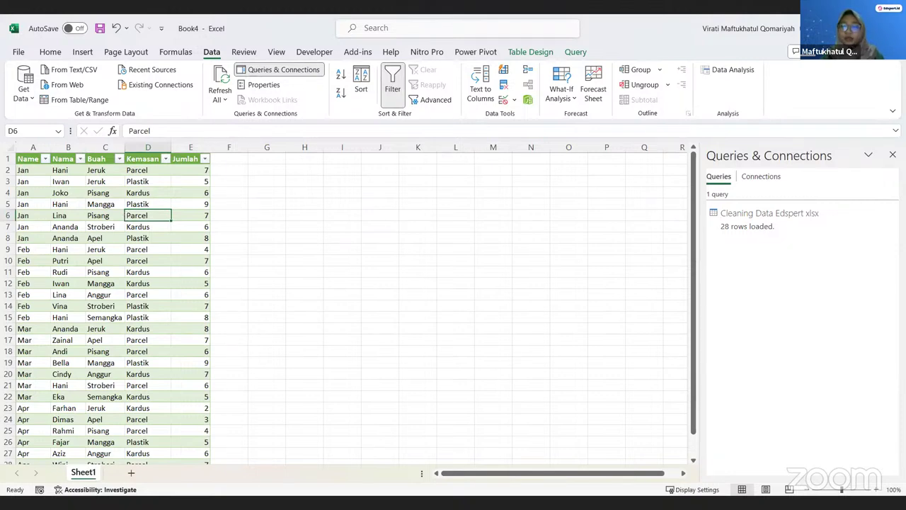
click(240, 254)
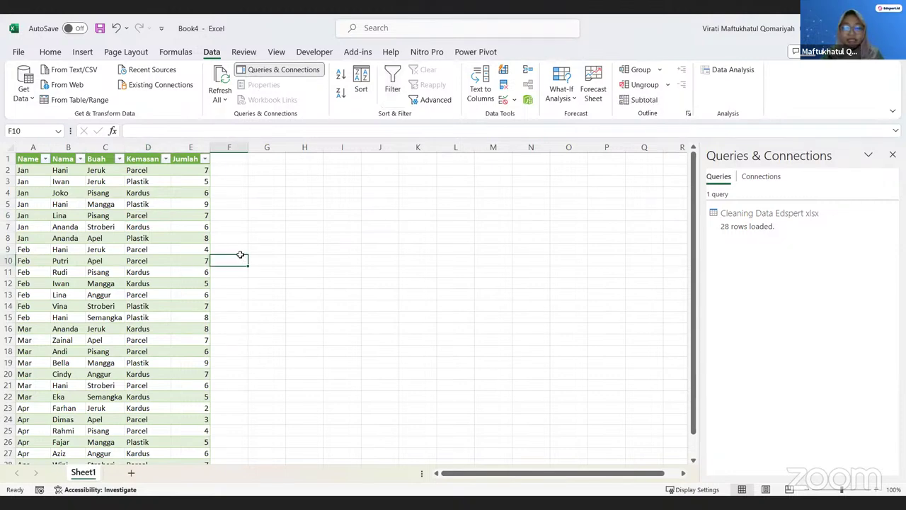
key(Left)
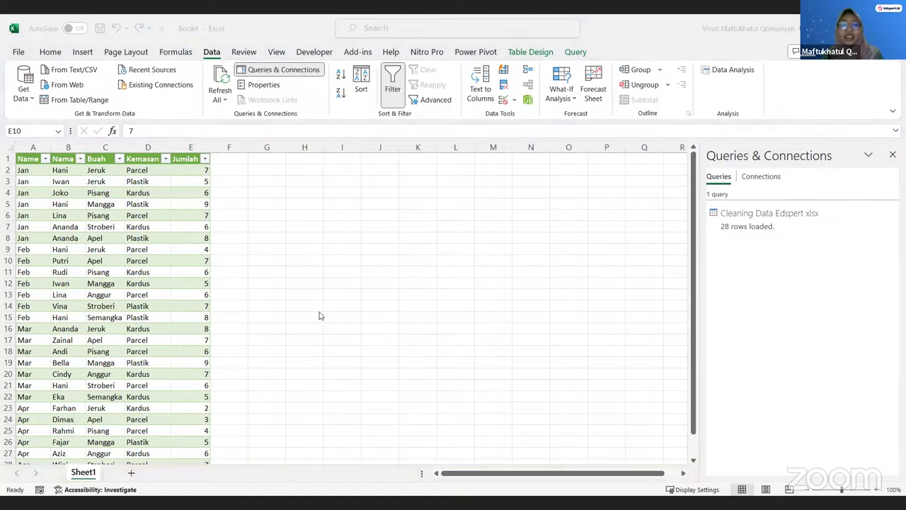
key(alt+Tab)
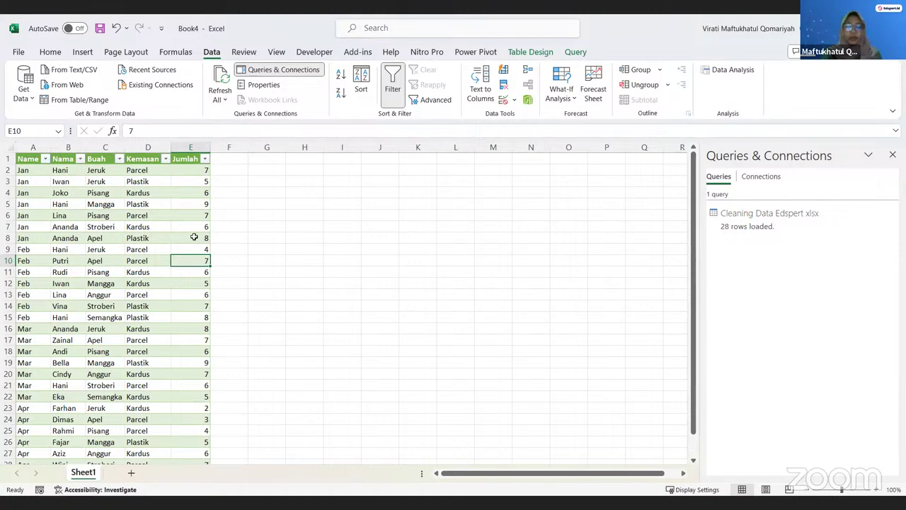
click(115, 192)
click(146, 216)
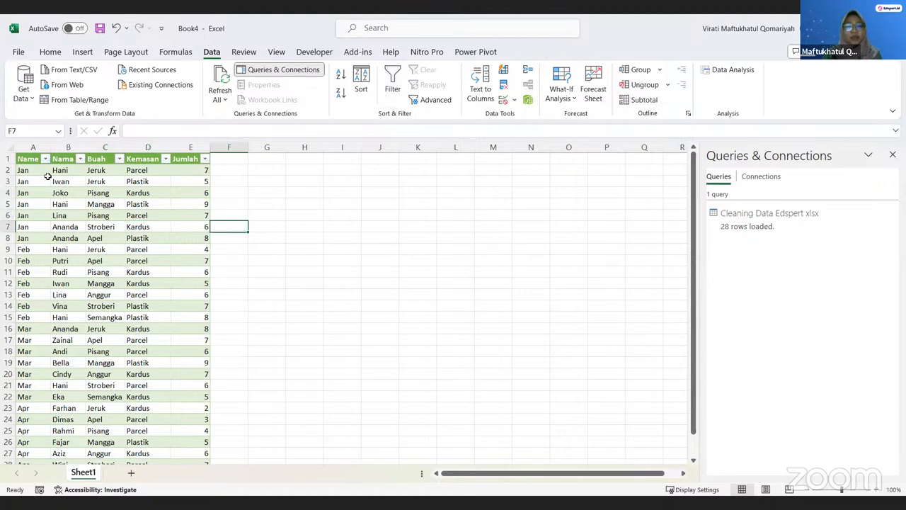
drag(43, 181, 206, 271)
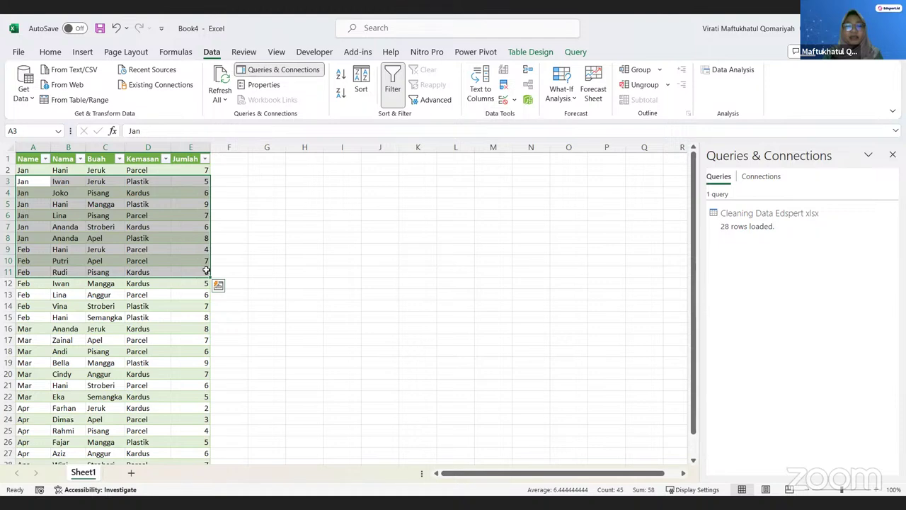
click(101, 236)
scroll(80, 261, down, 5)
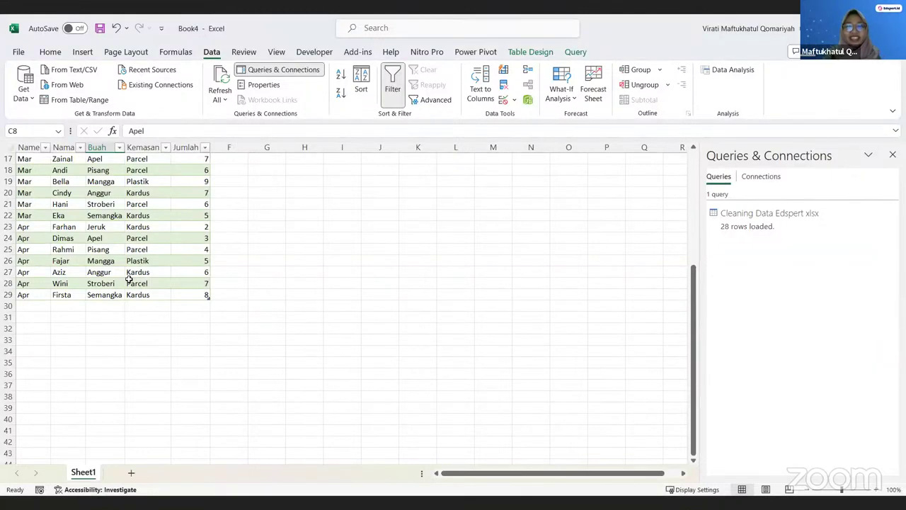
scroll(128, 279, up, 5)
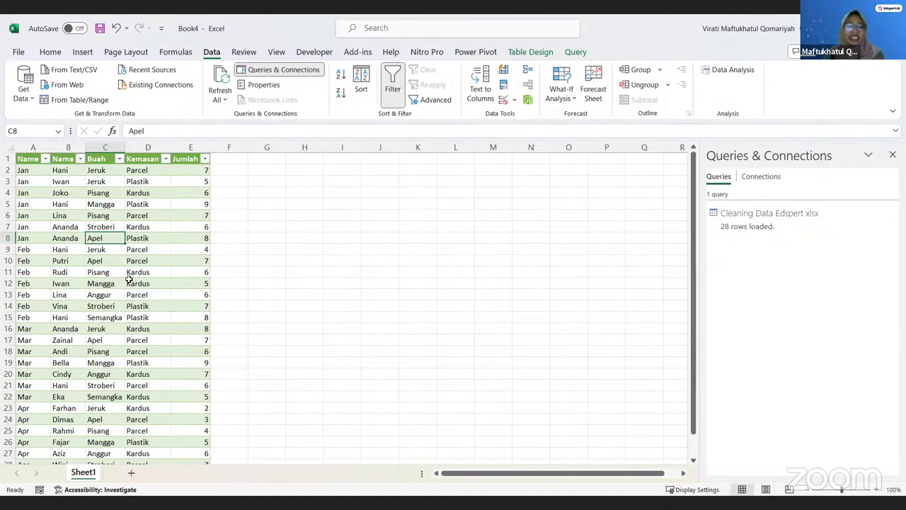
click(185, 308)
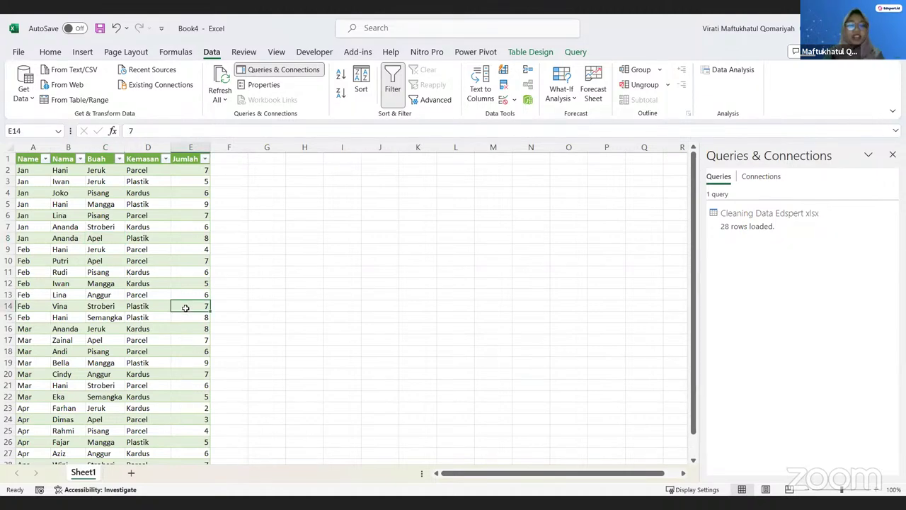
scroll(186, 309, down, 2)
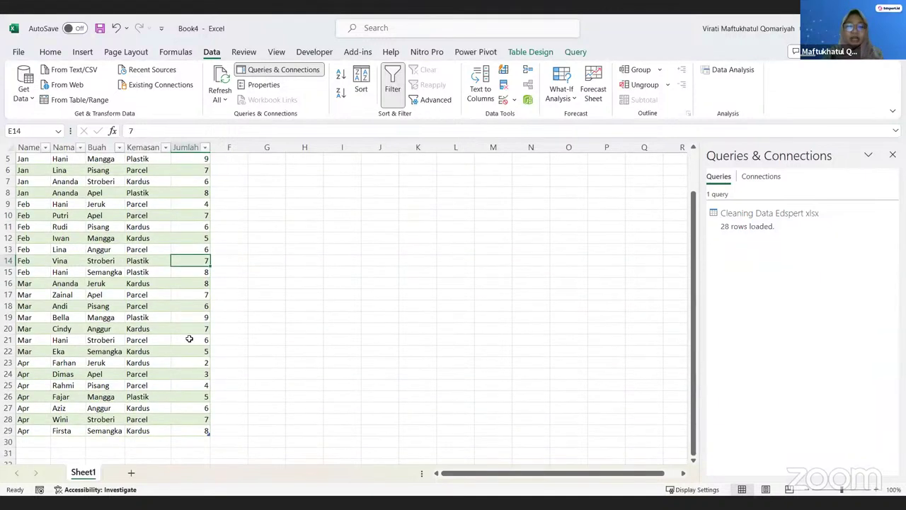